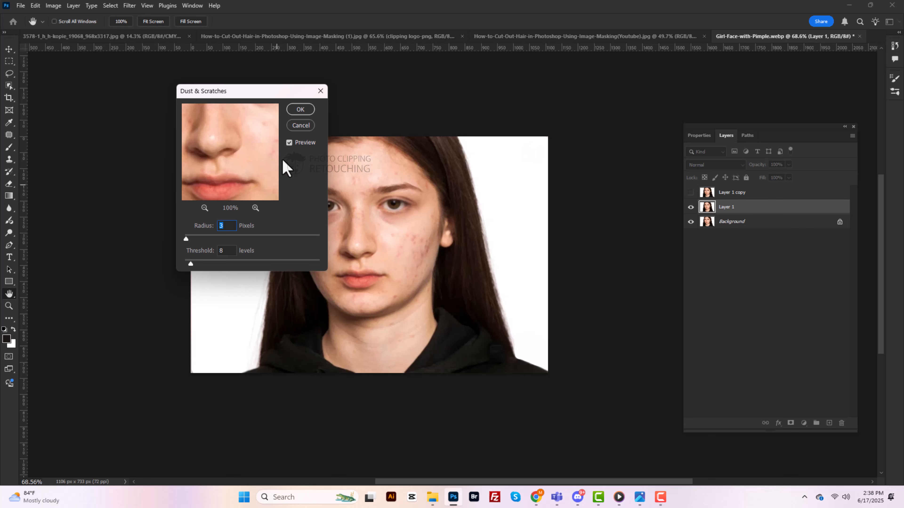
Step: Apply the Dust & Scratches filter to Layer 1 with a radius of 3 pixels and a threshold of 8 levels
click(300, 110)
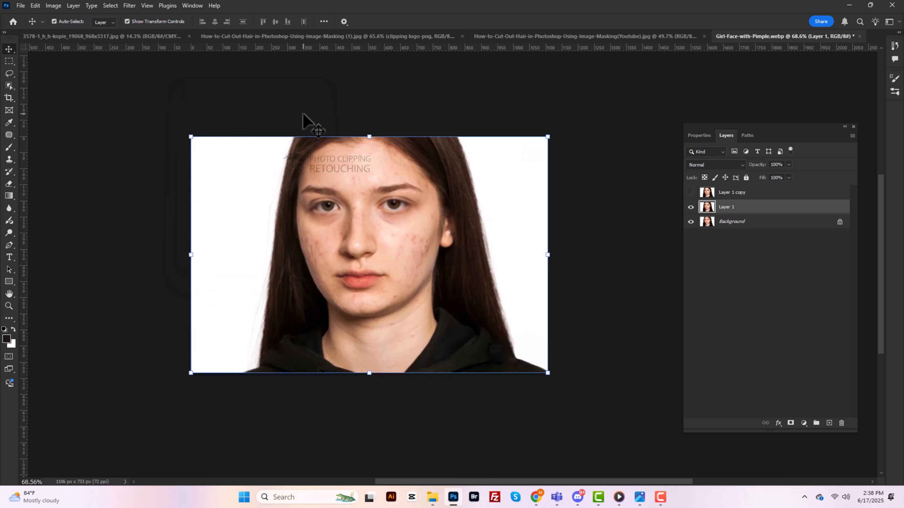
scroll(397, 269, up, 5)
scroll(377, 220, down, 4)
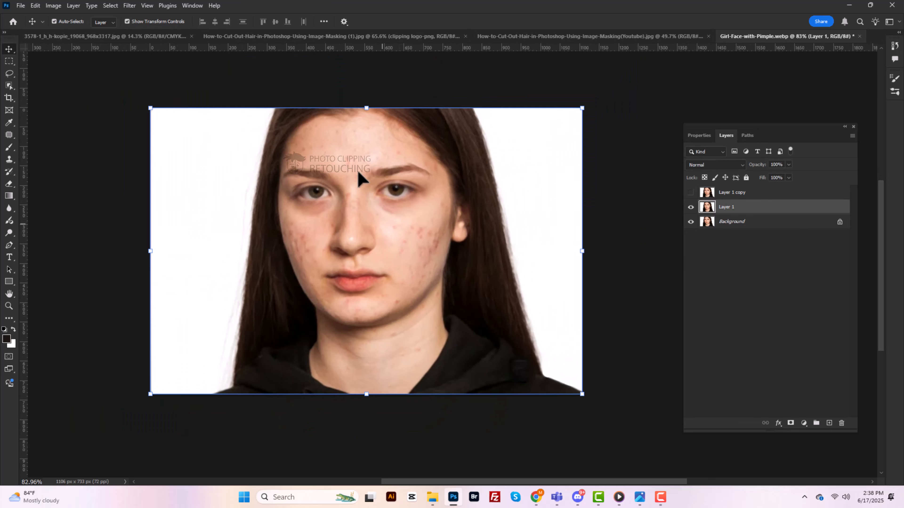
Step: Select the Layer 1 copy layer and make it visible
click(55, 6)
click(808, 259)
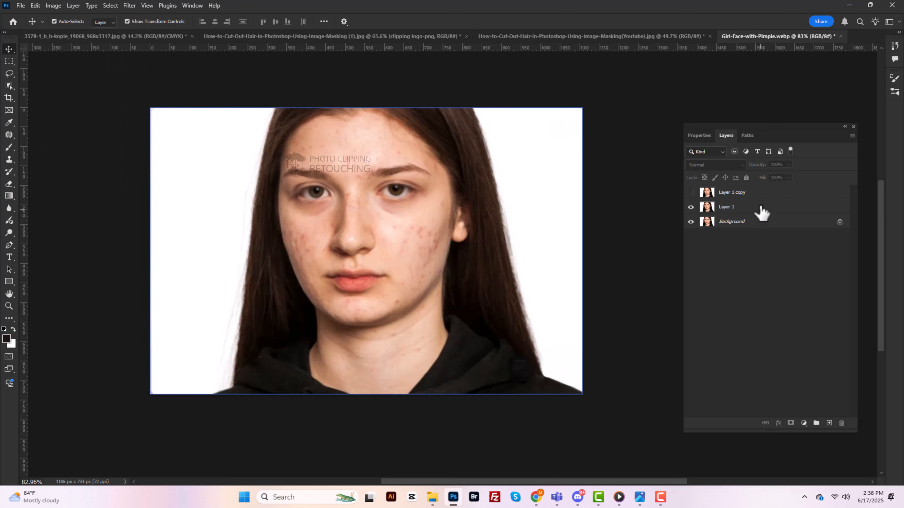
click(754, 192)
click(690, 192)
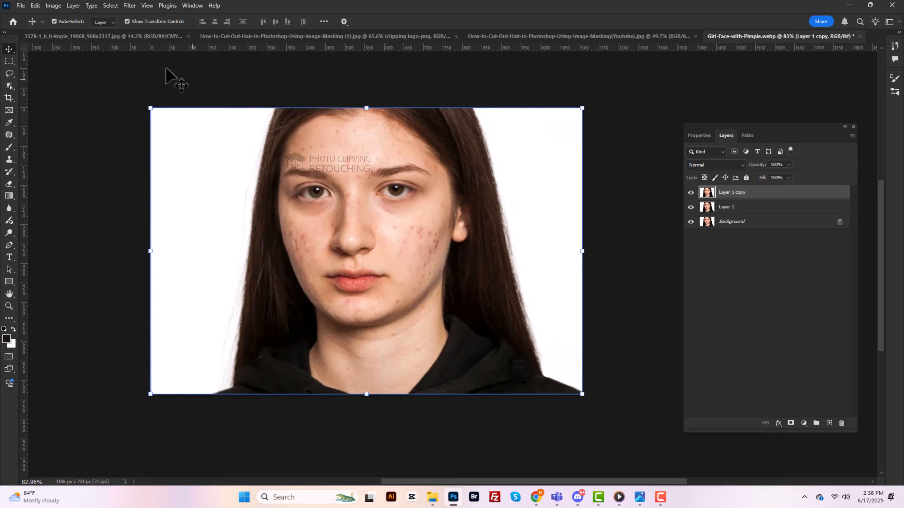
Step: Use Apply Image on Layer 1 copy with the Merged layer, Subtract blending, scale 1 and offset 128, and set its blend mode to Linear Light
click(53, 5)
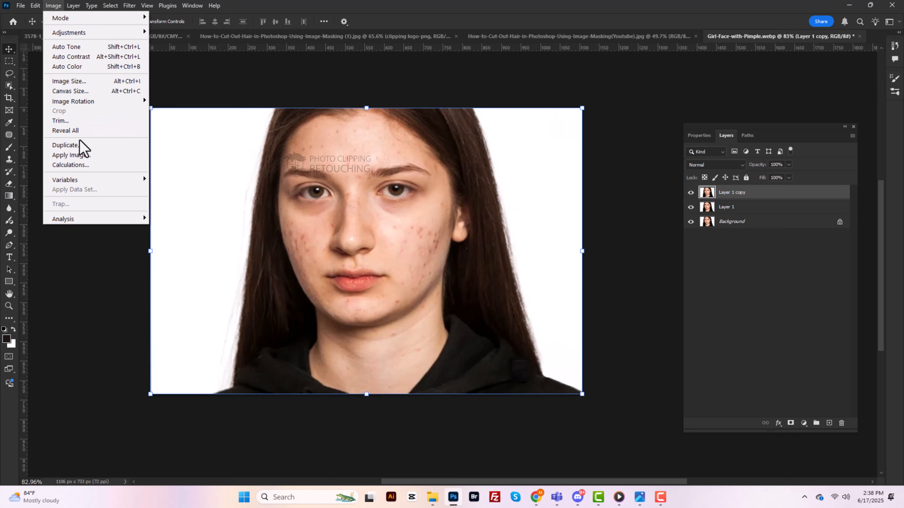
click(79, 156)
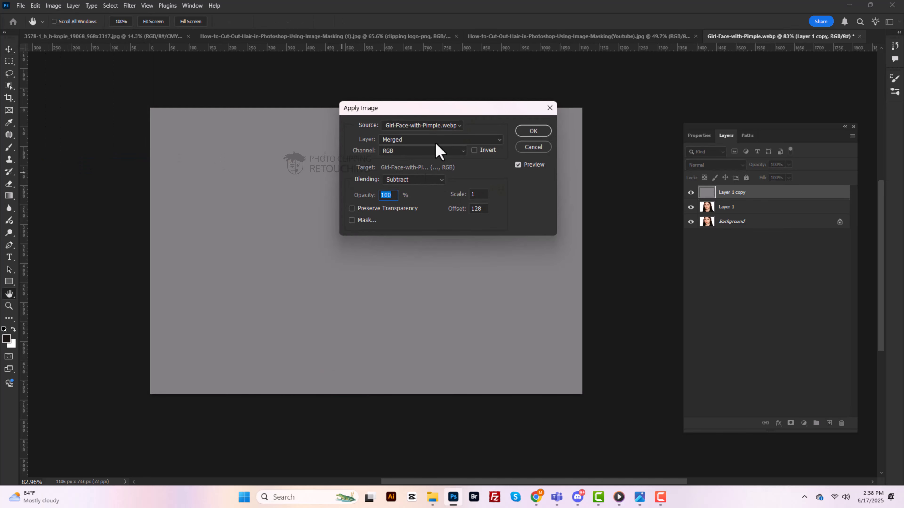
click(534, 131)
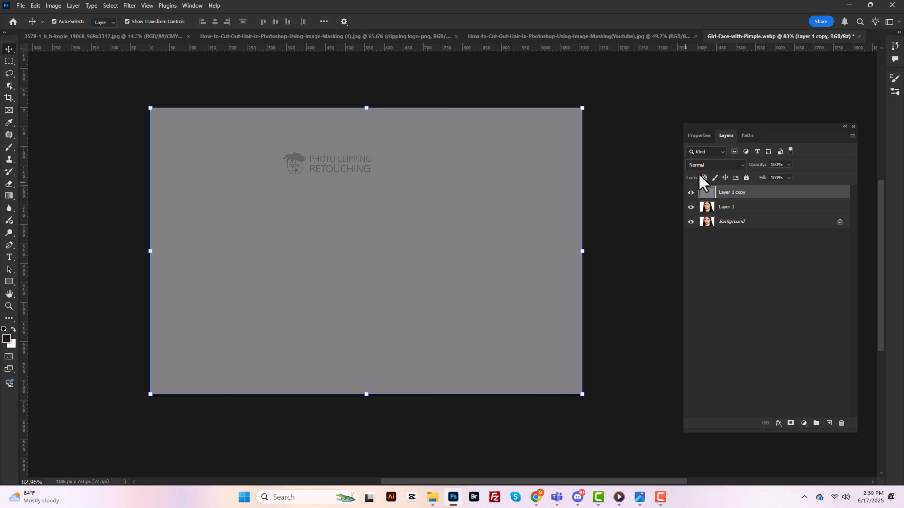
click(714, 166)
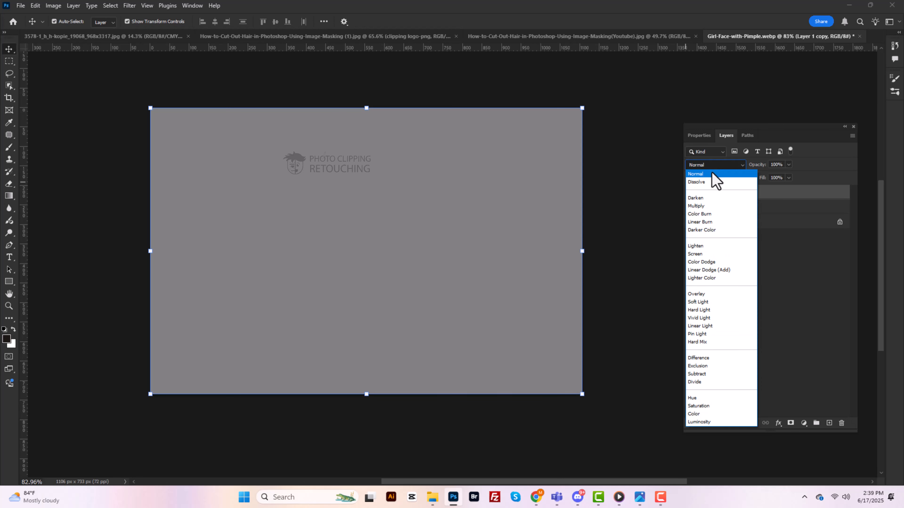
click(712, 326)
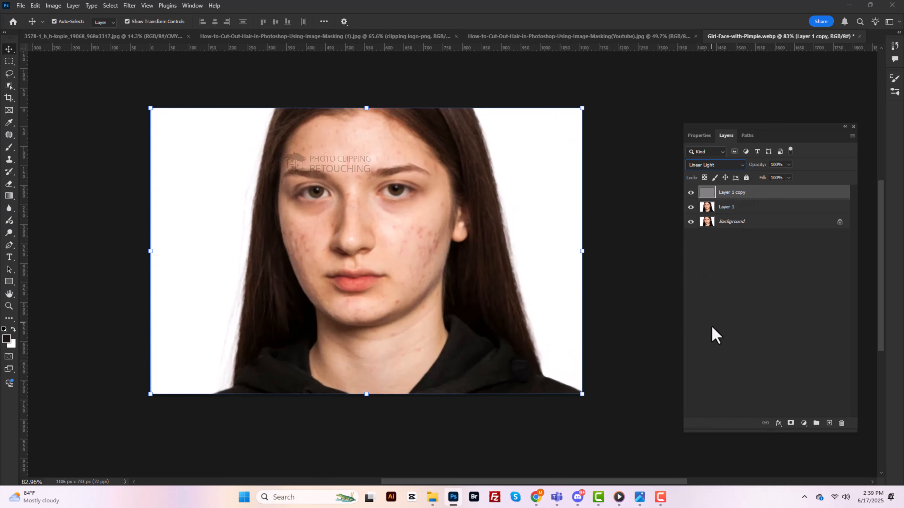
Step: On Layer 1, draw a lasso selection around the blemishes on the woman's left cheek, from beneath the eye to the jaw
click(753, 210)
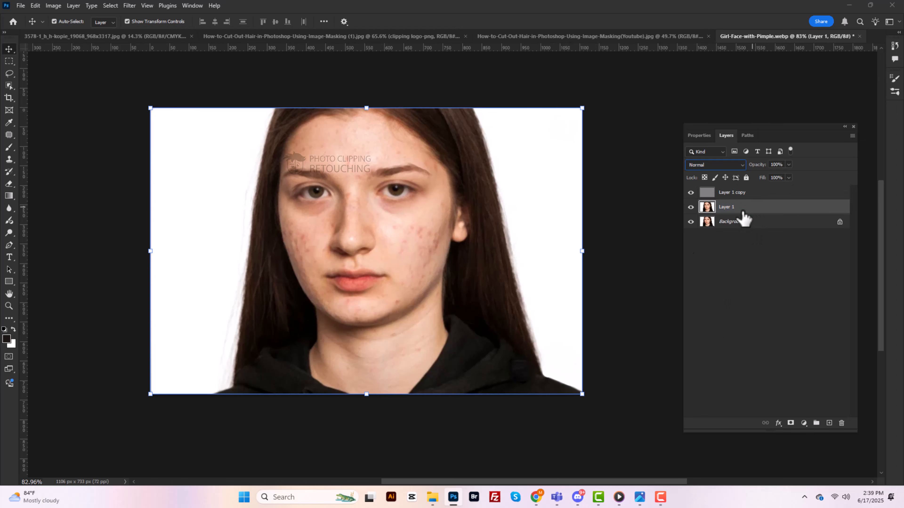
drag(410, 257, 430, 250)
key(l)
scroll(420, 249, up, 5)
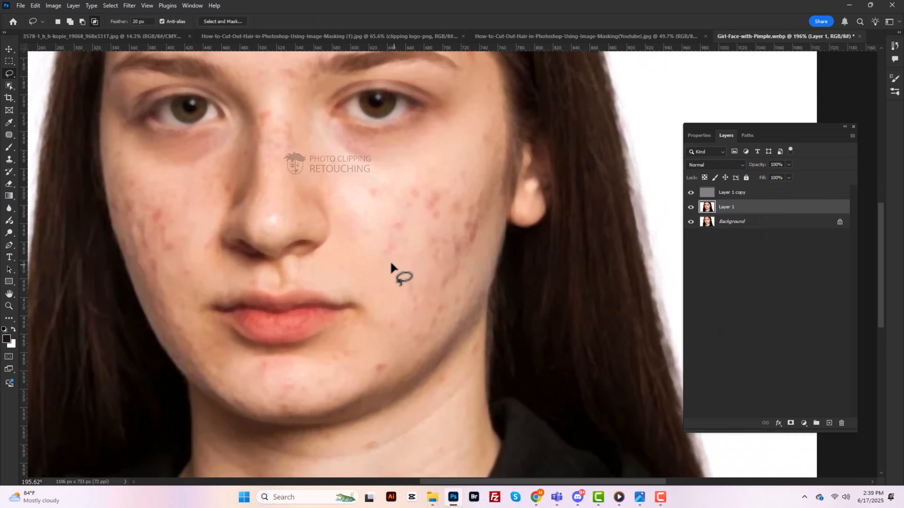
scroll(391, 266, down, 1)
drag(387, 261, 363, 201)
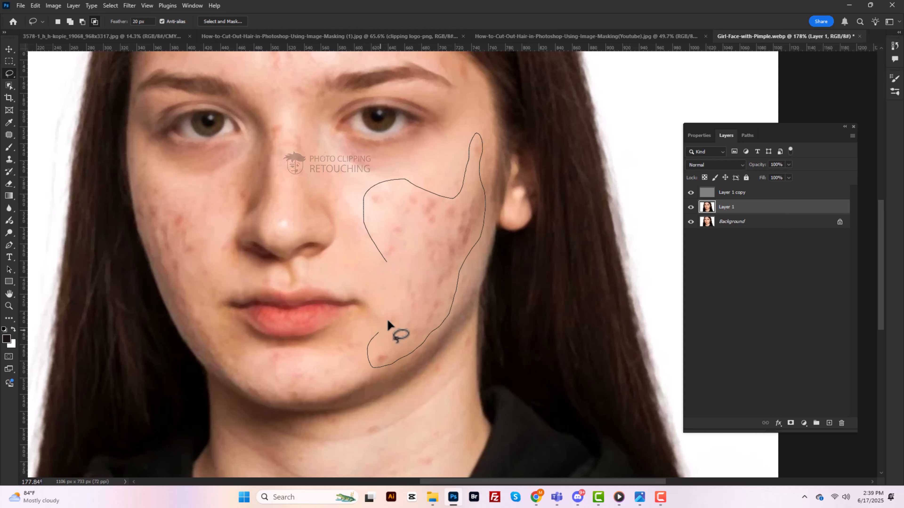
drag(388, 320, 387, 263)
Step: Smooth the selected left cheek with a Gaussian Blur of 9.4 pixels radius and clear the selection
scroll(391, 249, down, 2)
click(129, 6)
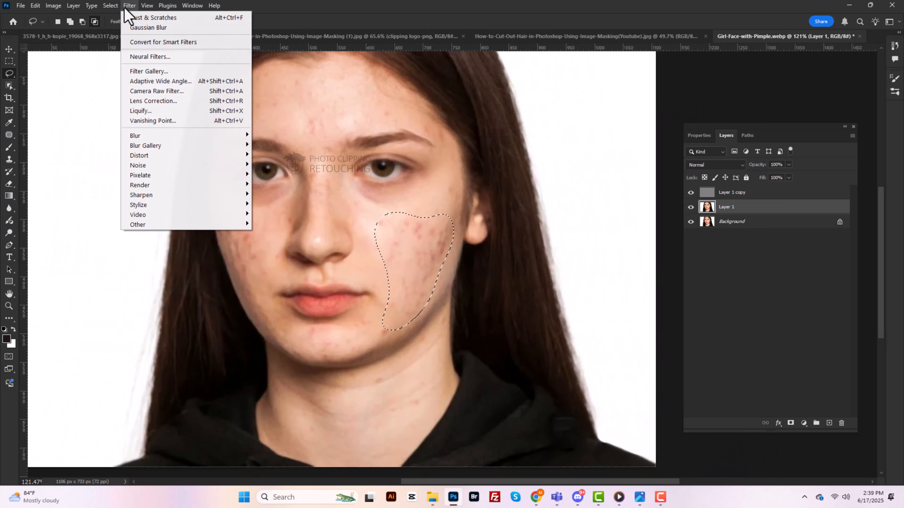
mouse_move(146, 136)
click(279, 174)
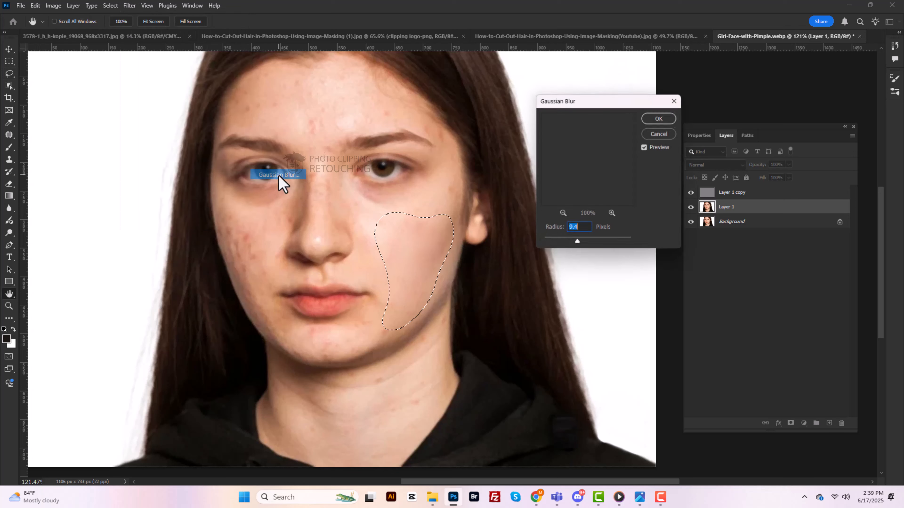
click(662, 117)
key(ctrl+d)
Step: Draw a lasso selection around the blemishes on the woman's right cheek, along the face edge towards the chin
scroll(441, 290, up, 4)
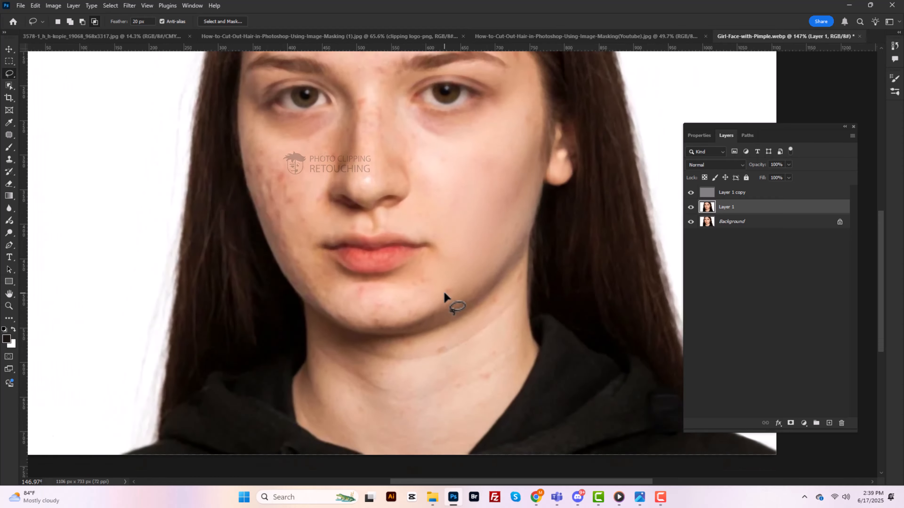
drag(444, 292, 553, 369)
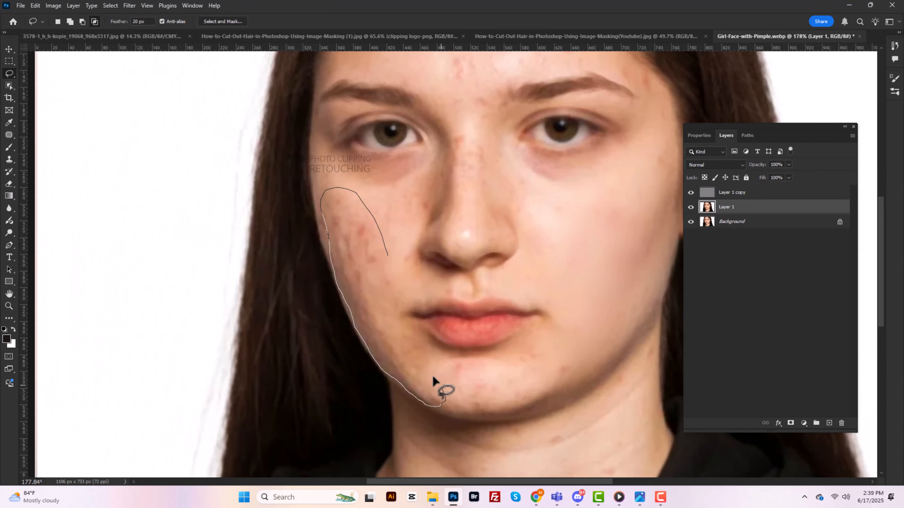
drag(393, 284, 379, 259)
Step: Smooth the selected right cheek with a Gaussian Blur of 9.4 pixels radius and clear the selection
scroll(379, 258, down, 4)
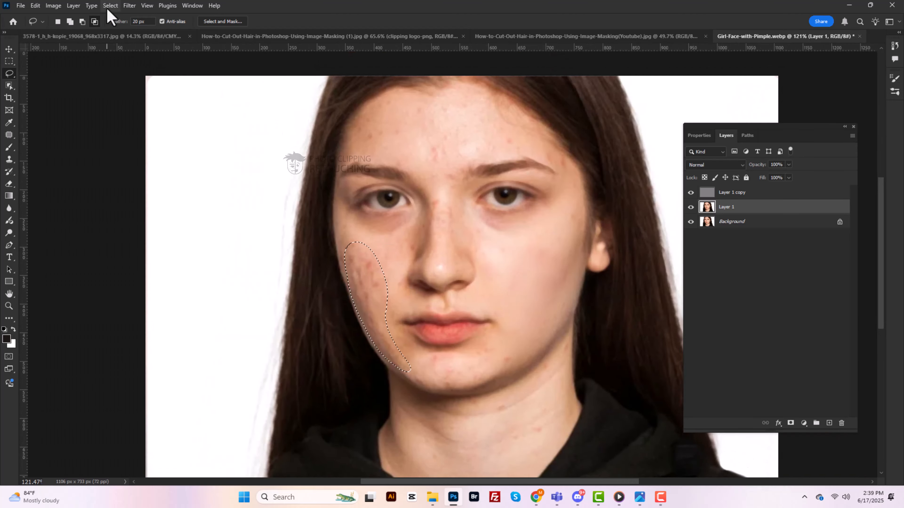
click(129, 5)
mouse_move(192, 136)
click(282, 175)
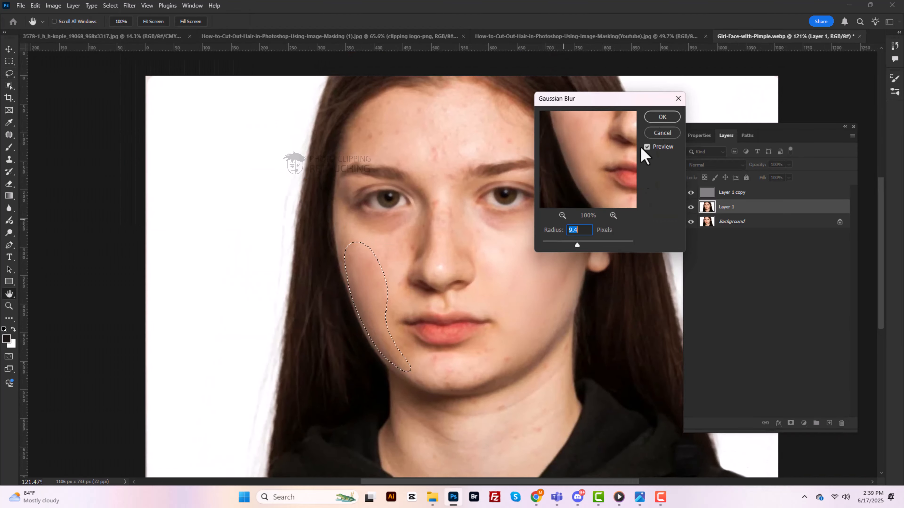
click(662, 117)
key(ctrl+d)
Step: Lasso the blemished forehead down to between the eyebrows, smooth it with Gaussian Blur and clear the selection
scroll(329, 202, up, 2)
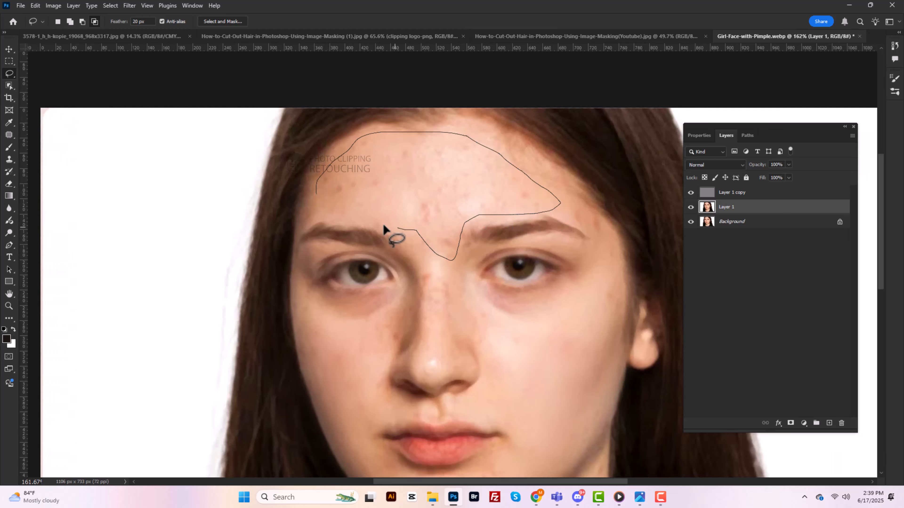
drag(384, 230, 365, 212)
scroll(365, 212, down, 3)
click(129, 5)
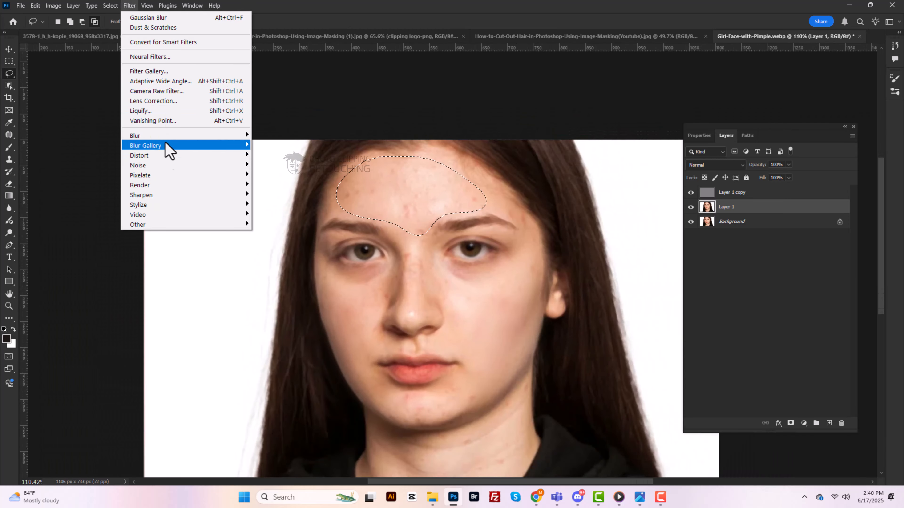
mouse_move(199, 135)
click(281, 176)
click(669, 120)
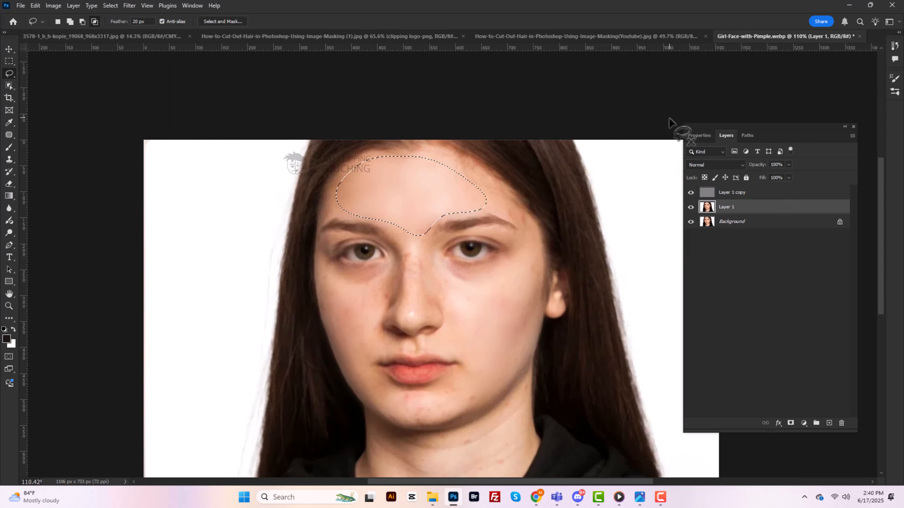
key(ctrl+d)
drag(437, 211, 413, 74)
drag(473, 170, 469, 206)
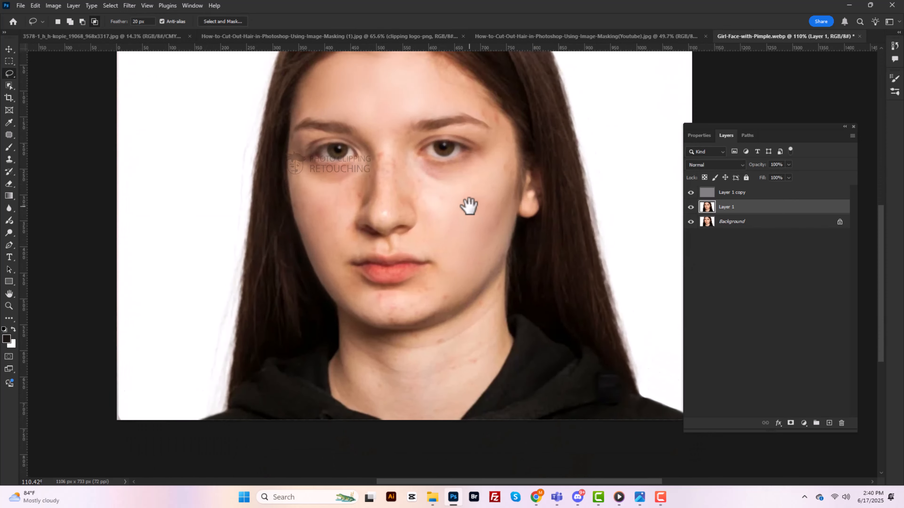
scroll(333, 208, up, 3)
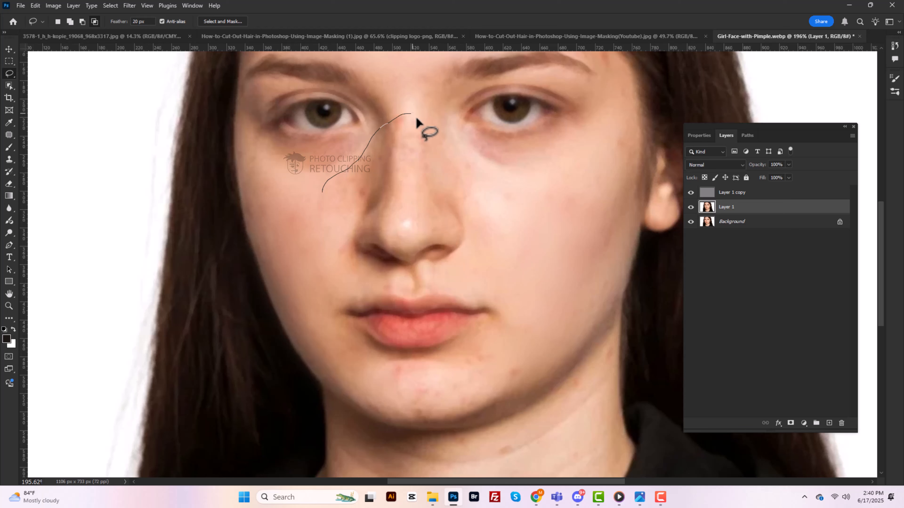
mouse_move(378, 192)
mouse_down()
mouse_move(341, 223)
mouse_move(353, 180)
mouse_up()
scroll(350, 212, down, 2)
key(ctrl+d)
Step: Draw a lasso selection across the bridge of the nose and the adjoining inner cheeks
scroll(371, 188, down, 3)
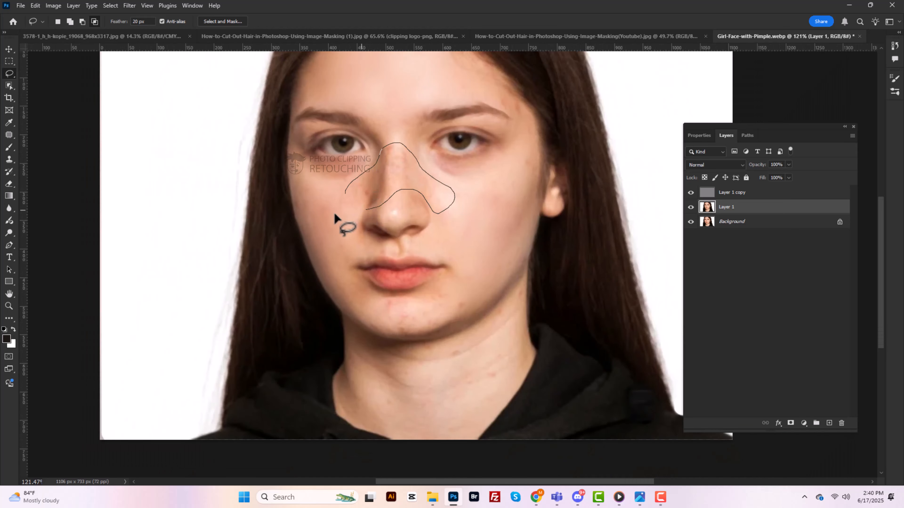
drag(334, 214, 345, 194)
scroll(375, 188, down, 2)
right_click(376, 186)
key(Escape)
Step: Try to smooth the selected nose bridge with Gaussian Blur, clear the selection and inspect the face
click(129, 6)
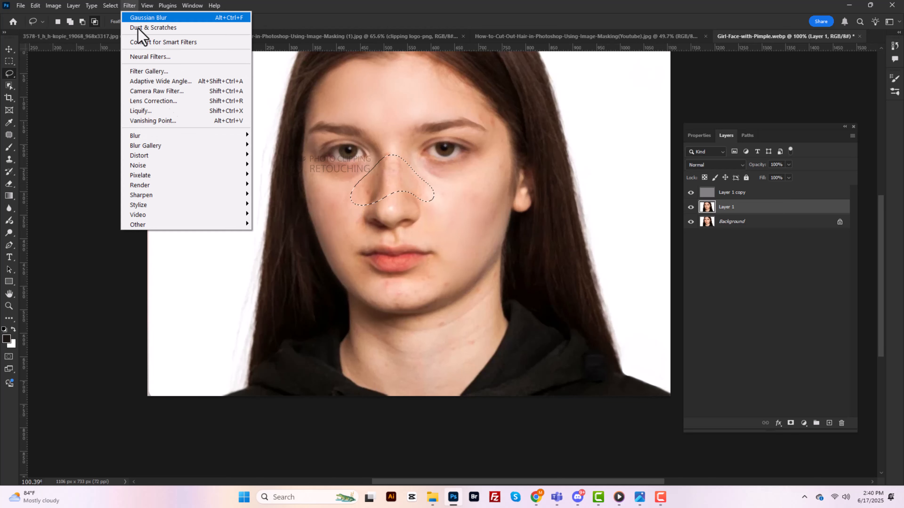
mouse_move(174, 137)
click(280, 176)
key(Return)
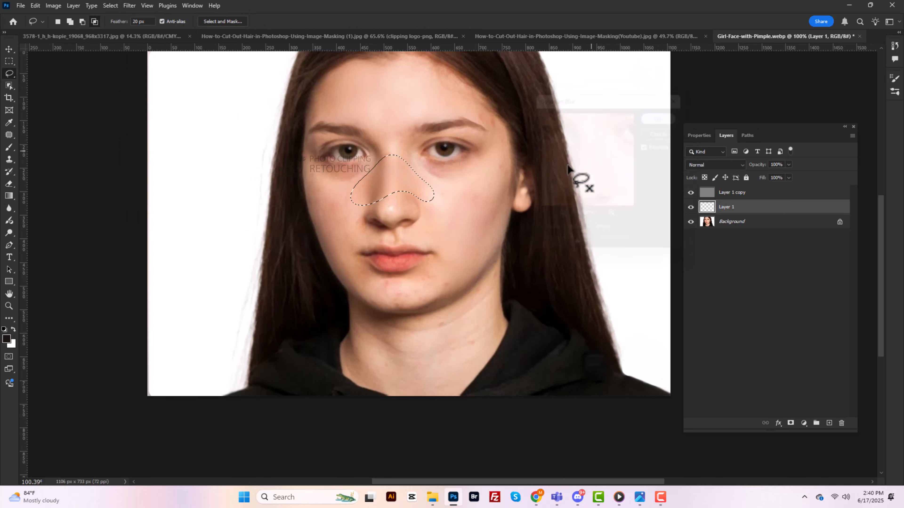
key(ctrl+d)
scroll(413, 212, up, 3)
scroll(433, 214, down, 4)
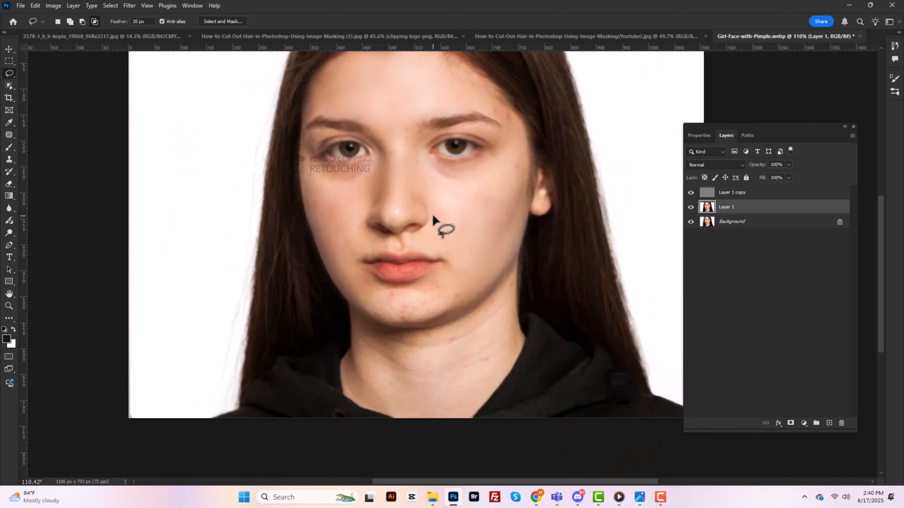
drag(414, 244, 444, 234)
scroll(511, 191, up, 1)
scroll(480, 236, up, 1)
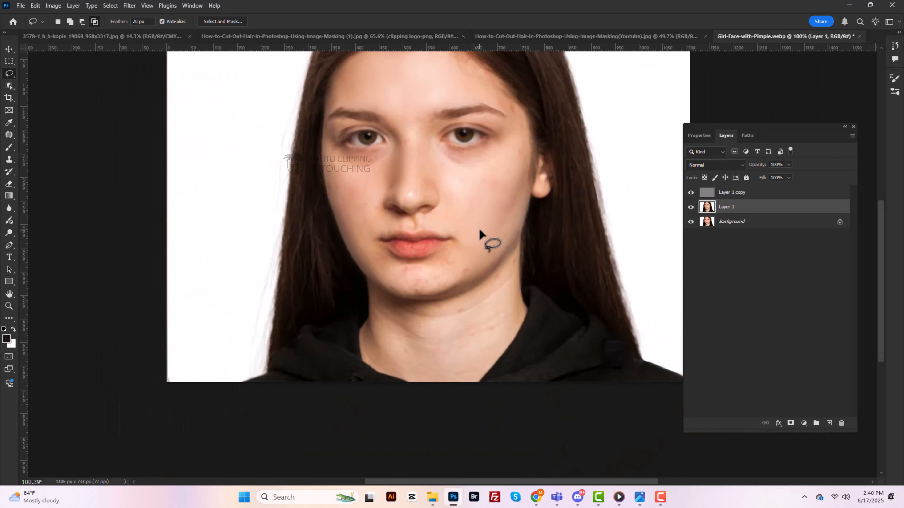
Step: With the nose bridge selection restored, apply Gaussian Blur at a reduced radius and clear the selection
scroll(440, 192, up, 2)
drag(440, 192, 450, 195)
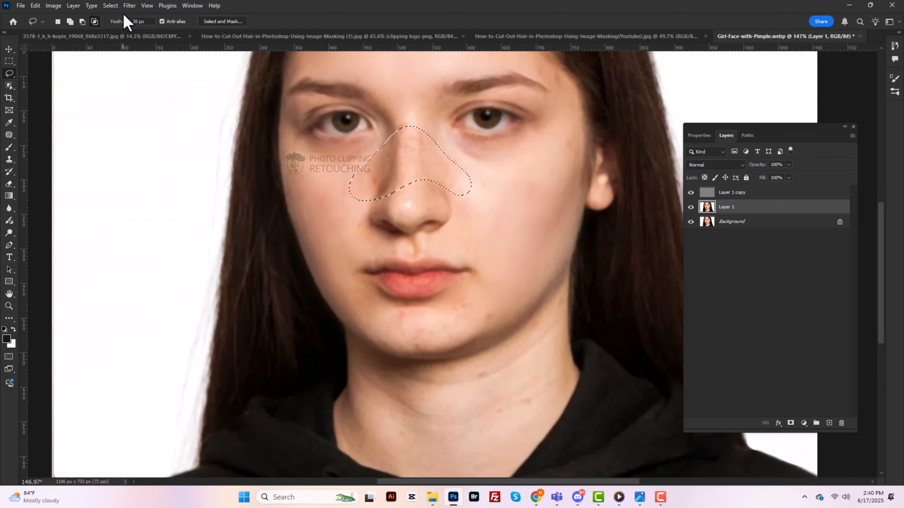
click(129, 6)
mouse_move(168, 136)
click(278, 175)
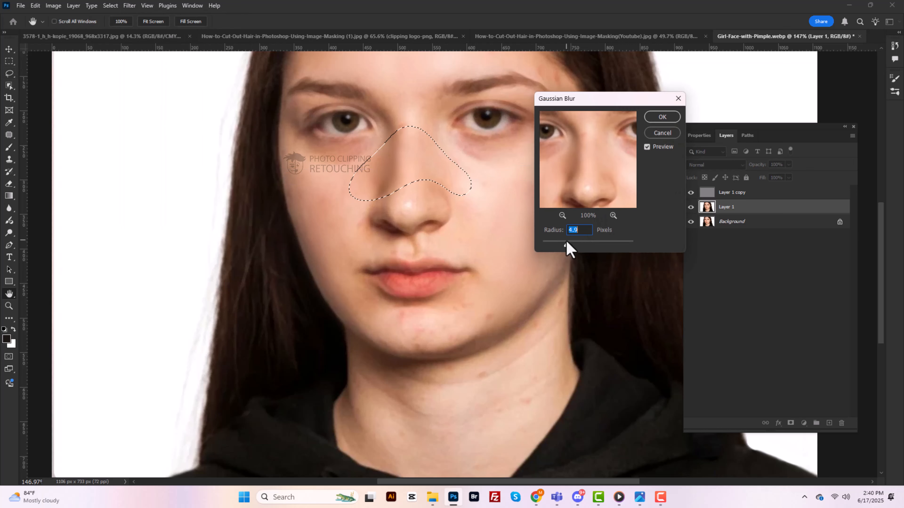
drag(565, 241, 547, 247)
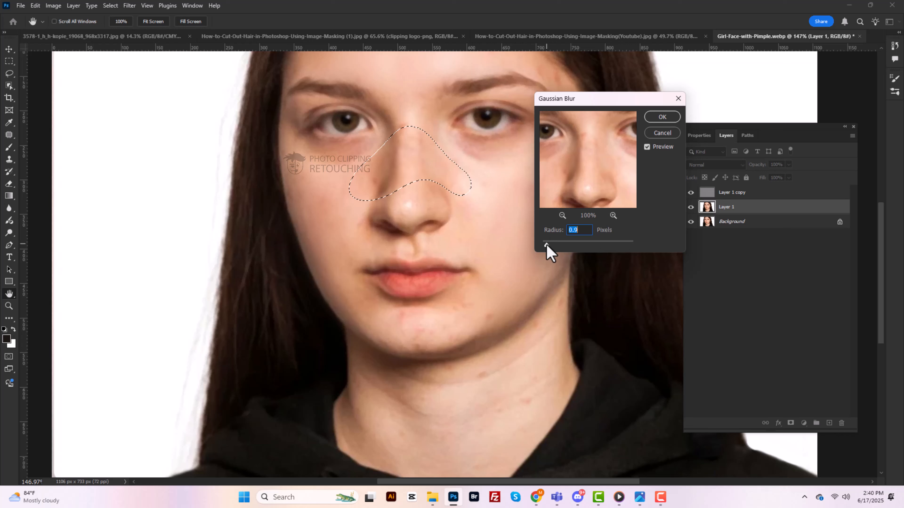
click(564, 245)
click(662, 117)
key(l)
key(ctrl+d)
Step: Merge Layer 1 and Layer 1 copy into a single layer above the Background
scroll(450, 250, down, 2)
scroll(448, 242, down, 1)
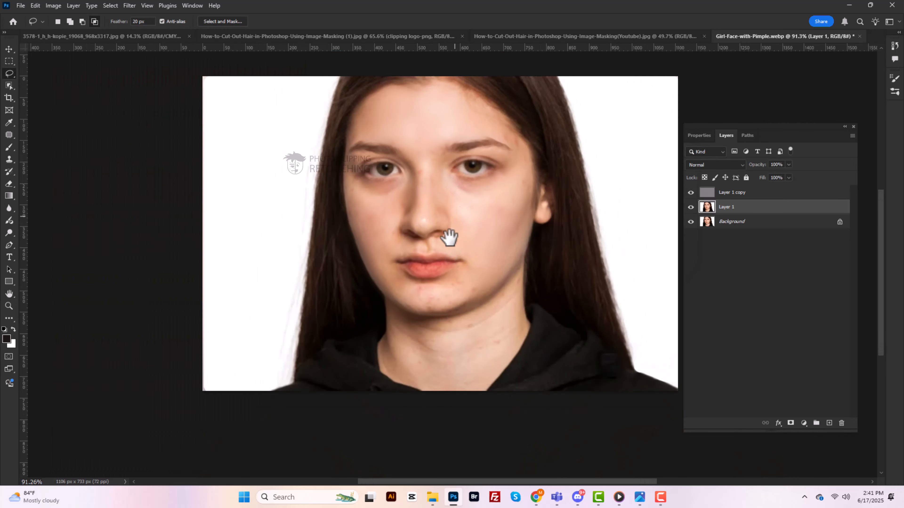
scroll(430, 249, up, 3)
shift+click(772, 196)
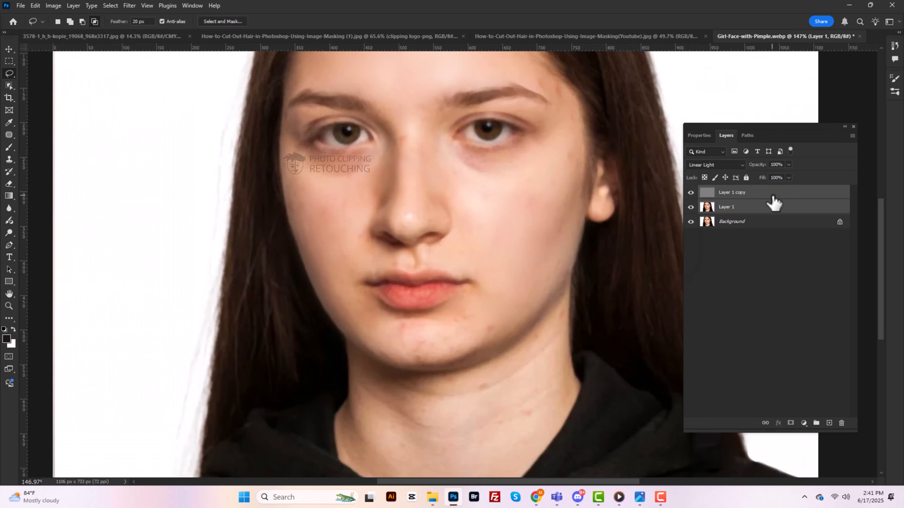
key(ctrl+e)
Step: Cover the small spot on the neck just below the jawline with the Clone Stamp
scroll(490, 263, down, 3)
key(s)
scroll(499, 287, up, 4)
scroll(523, 307, up, 2)
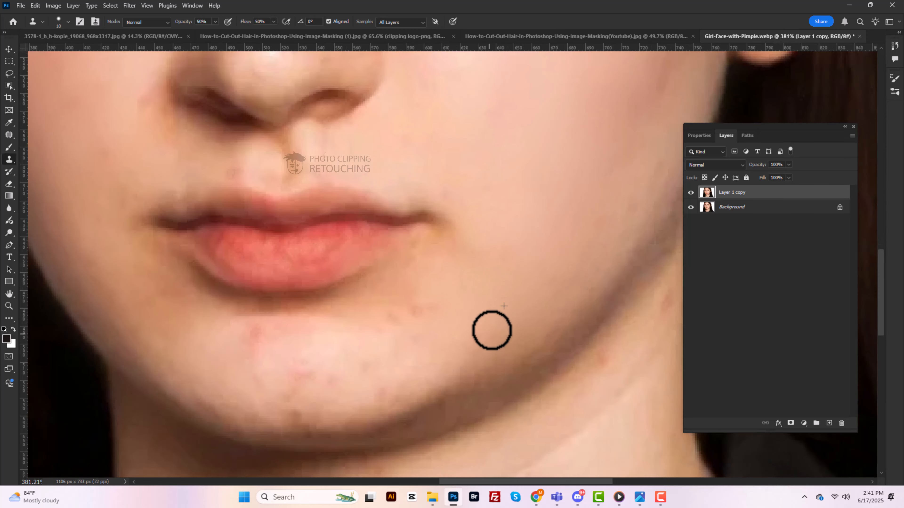
scroll(487, 320, down, 2)
scroll(483, 323, down, 2)
scroll(474, 318, up, 2)
drag(460, 318, 437, 228)
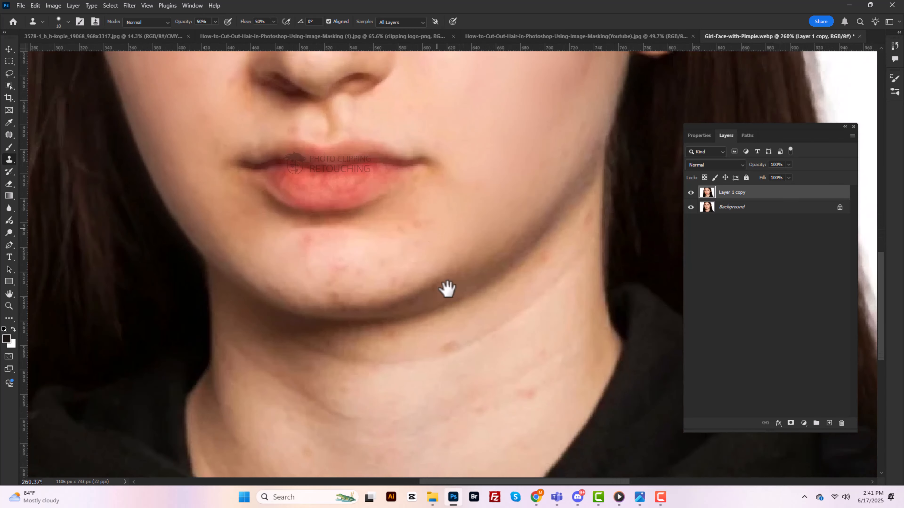
scroll(462, 326, up, 4)
alt+click(456, 325)
click(426, 351)
scroll(427, 349, down, 3)
Step: Clone clean skin over the red spots on the side of the neck near the hoodie collar
drag(453, 334, 388, 254)
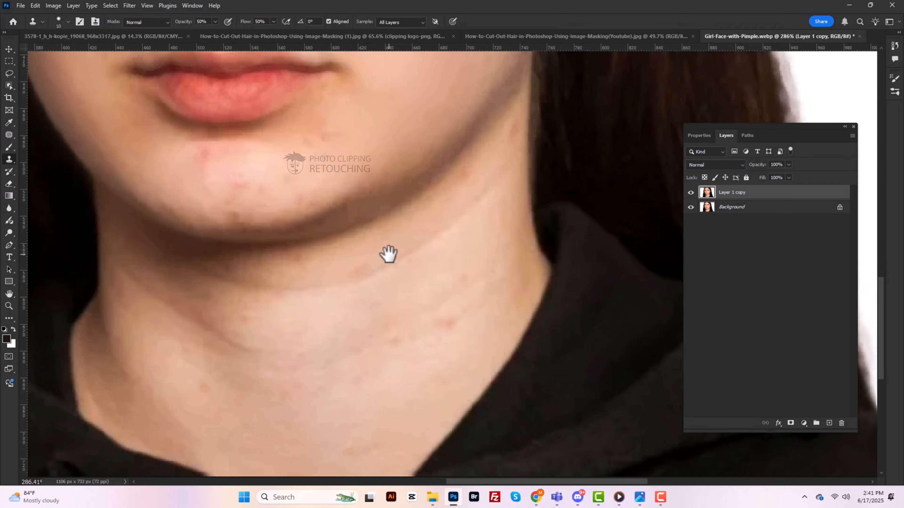
scroll(388, 254, up, 2)
scroll(357, 266, down, 3)
scroll(460, 278, up, 2)
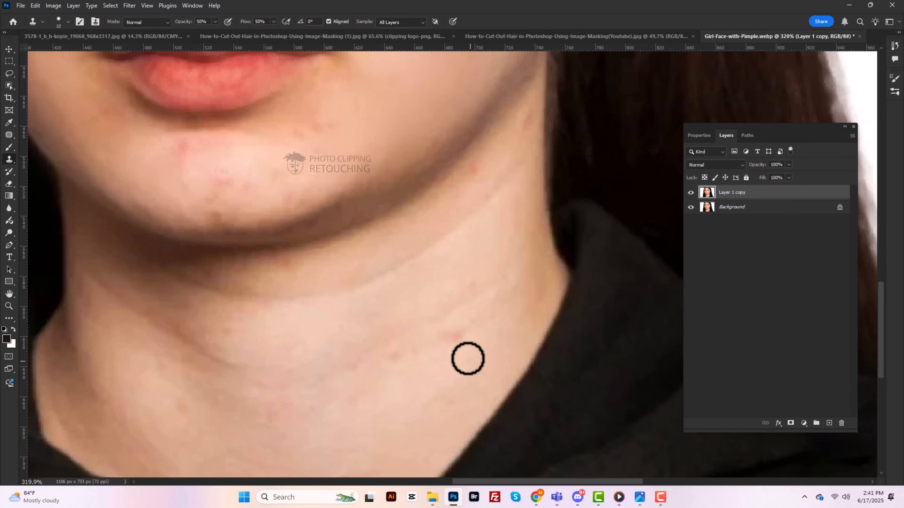
alt+click(463, 352)
click(450, 336)
drag(462, 336, 516, 284)
drag(299, 374, 344, 358)
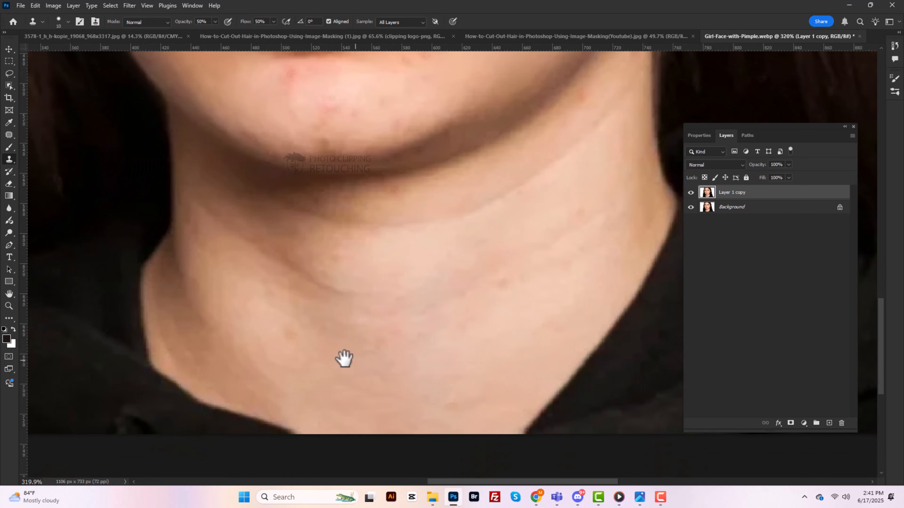
scroll(291, 330, up, 2)
Step: Clone out the red blemishes in the middle of the chin below the lower lip
drag(302, 125, 310, 365)
scroll(308, 281, up, 2)
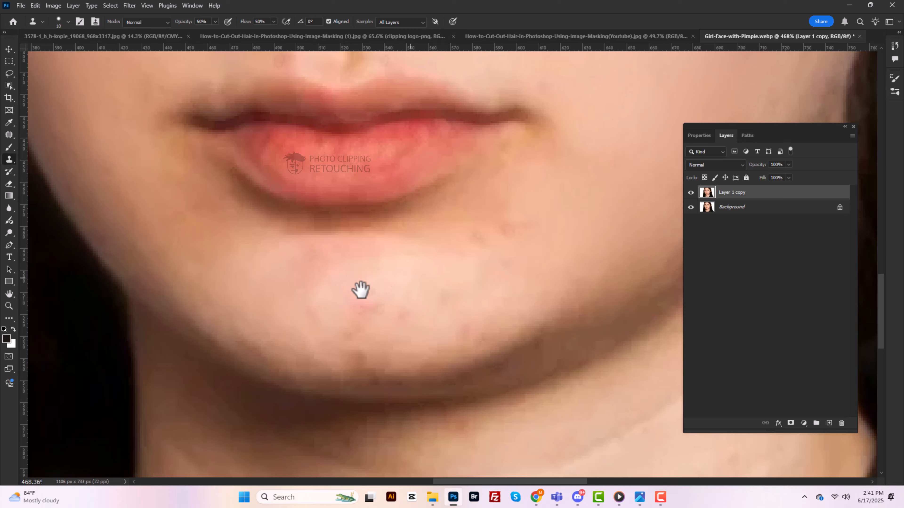
click(321, 316)
mouse_move(361, 291)
mouse_down()
mouse_move(325, 299)
mouse_move(319, 325)
mouse_up()
alt+click(365, 294)
click(363, 322)
alt+click(371, 285)
scroll(363, 307, down, 5)
drag(376, 311, 356, 325)
Step: Clone out the reddish marks on the temple around the outer end of the eyebrow
drag(462, 180, 376, 392)
drag(451, 132, 413, 234)
scroll(427, 270, up, 3)
scroll(480, 262, up, 2)
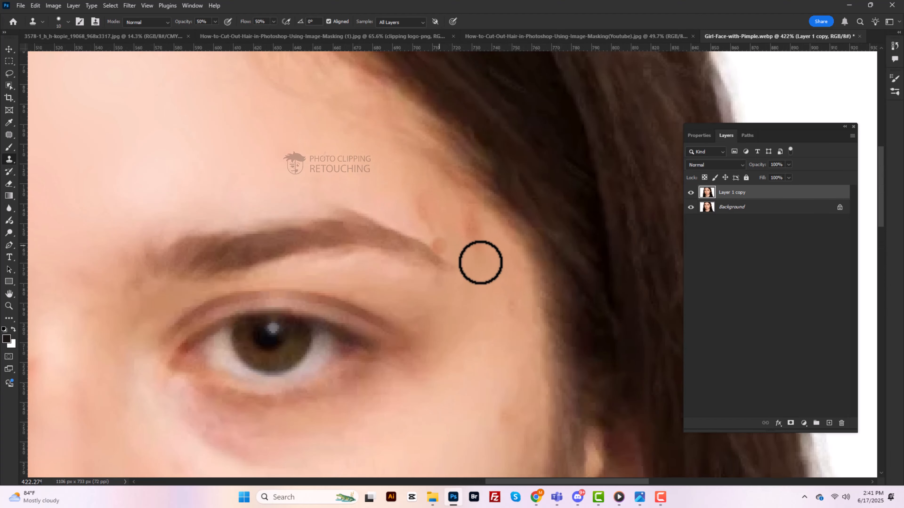
alt+click(470, 245)
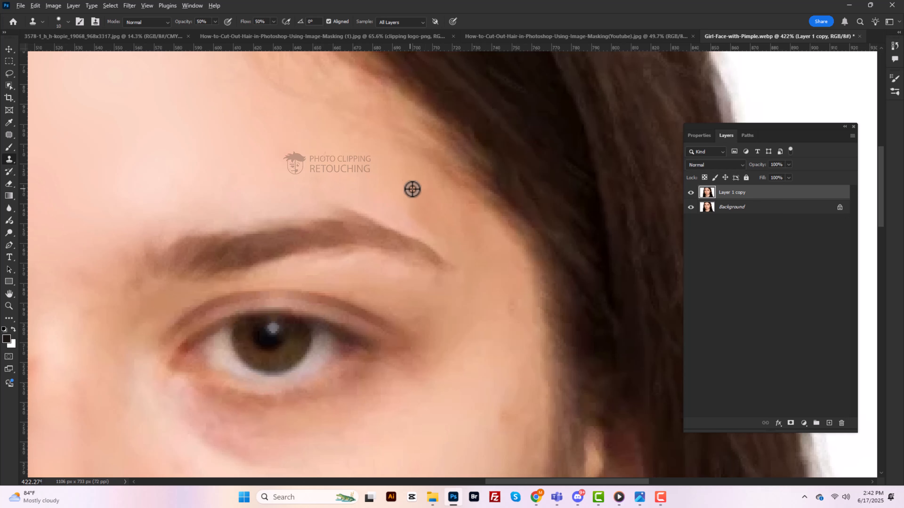
scroll(465, 222, down, 3)
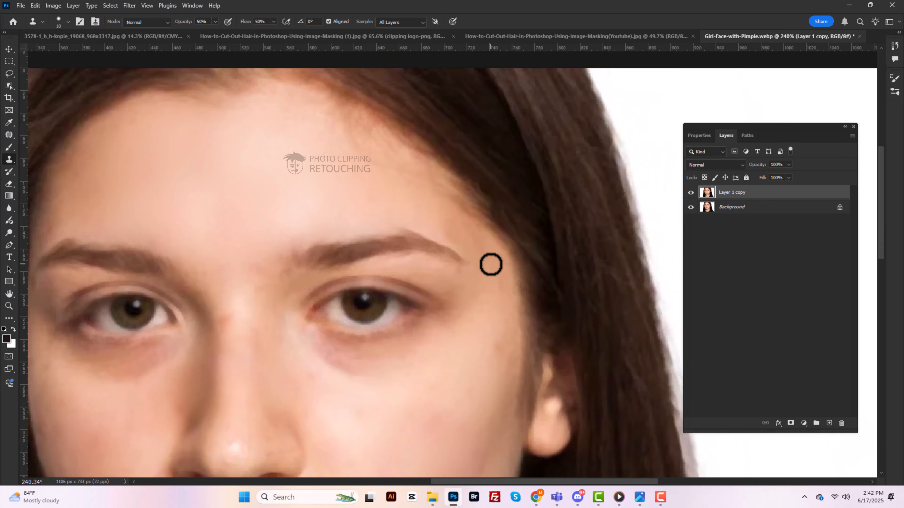
Step: Enlarge the Clone Stamp brush to 20 px and even out the forehead skin above the eyebrow's outer end
scroll(425, 250, up, 3)
key(bracketright)
key(bracketright)
alt+click(418, 248)
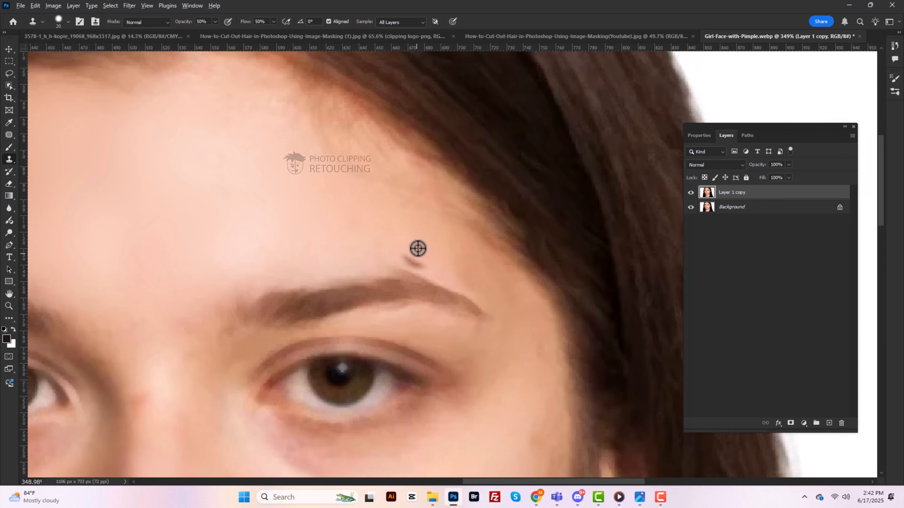
alt+click(432, 237)
drag(454, 253, 474, 280)
scroll(534, 324, down, 3)
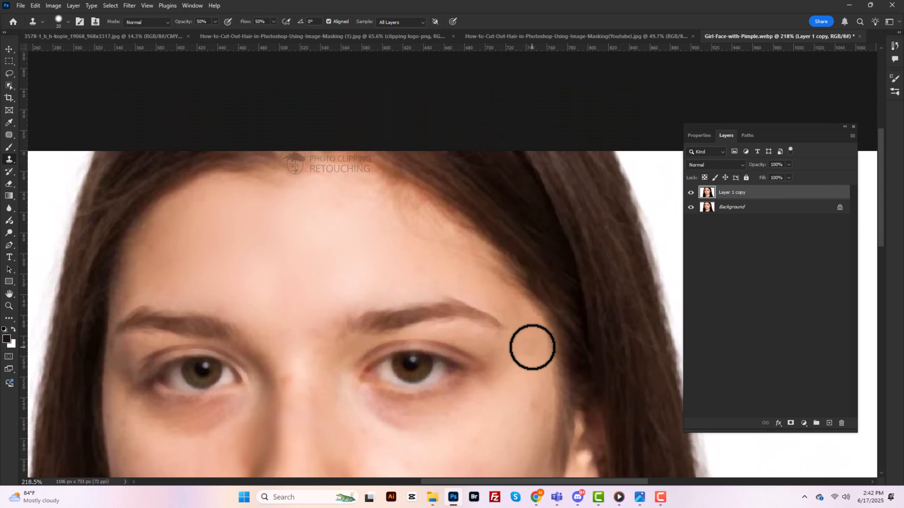
Step: Reduce the Clone Stamp brush to 10 px and clean the spots on the temple between the eye and the hairline
scroll(530, 347, up, 3)
key(bracketleft)
click(539, 342)
key(bracketleft)
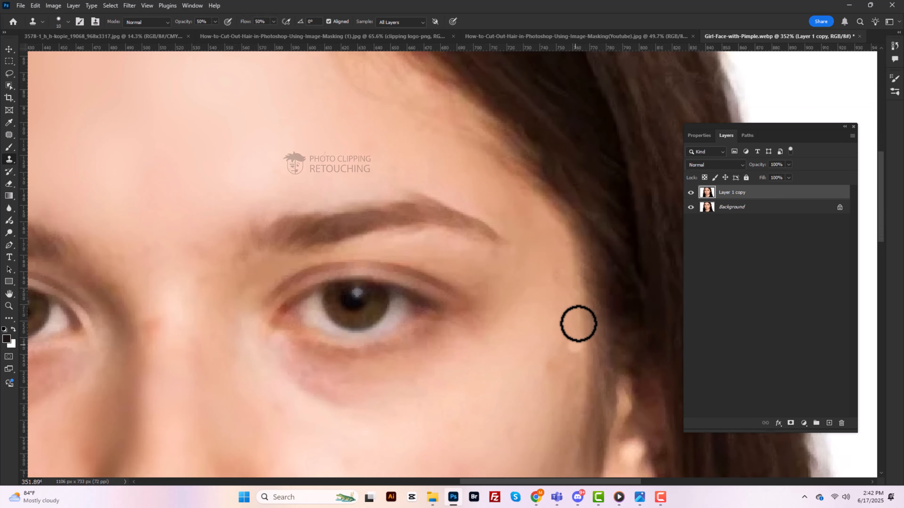
scroll(545, 353, down, 3)
scroll(545, 289, up, 4)
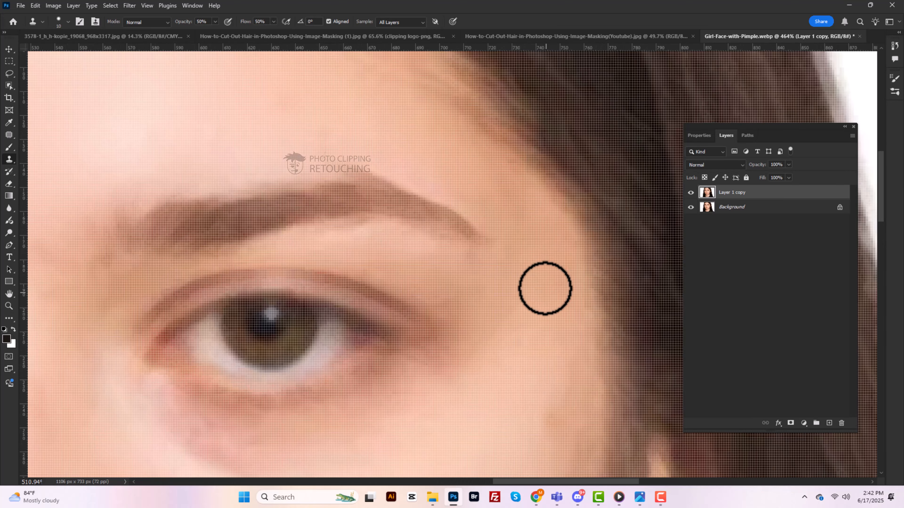
scroll(555, 320, down, 3)
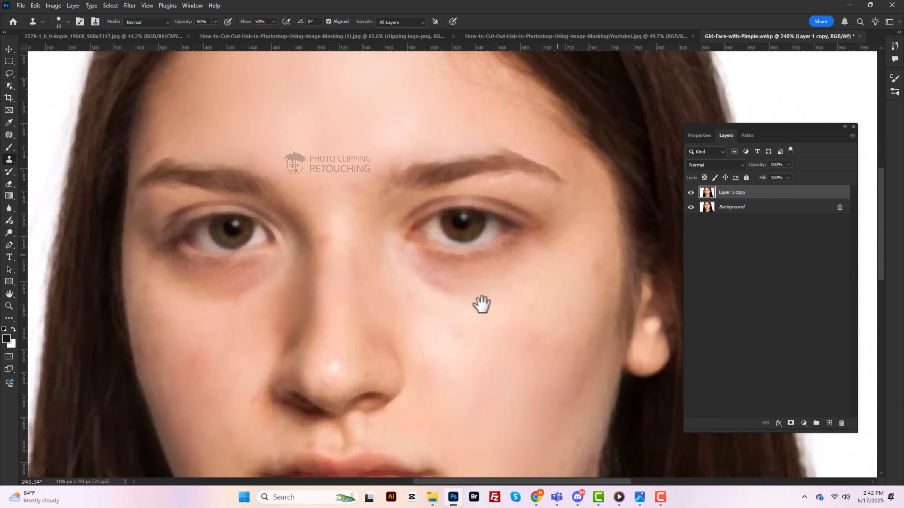
Step: Sample skin and retouch the face edge beside the outer corner of the other eye
scroll(297, 284, up, 2)
scroll(361, 228, up, 1)
alt+click(344, 181)
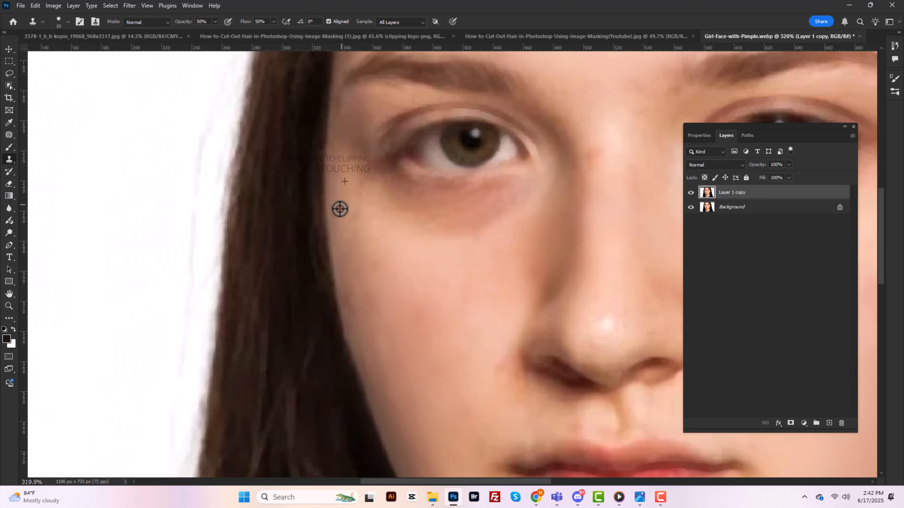
Step: Clone out the reddish spots on the neck under the jawline, close to the hair
drag(605, 420, 349, 220)
scroll(377, 269, down, 1)
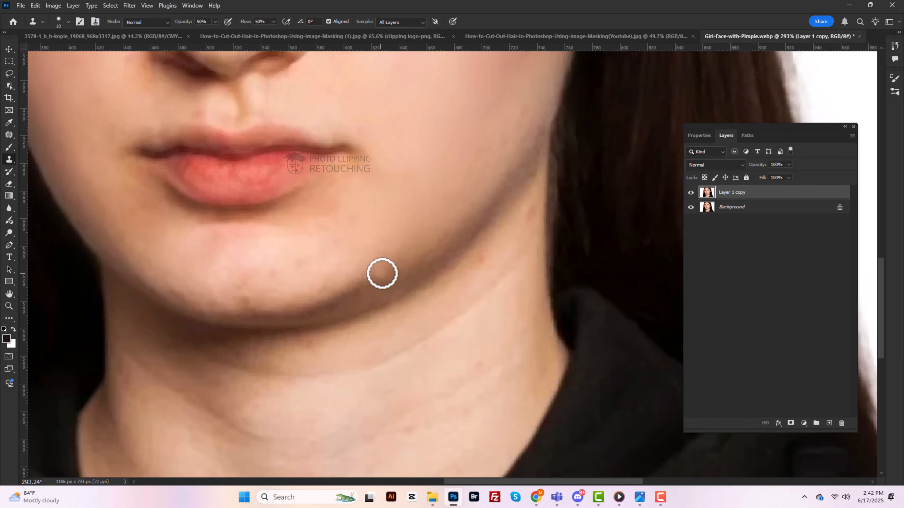
scroll(392, 285, up, 2)
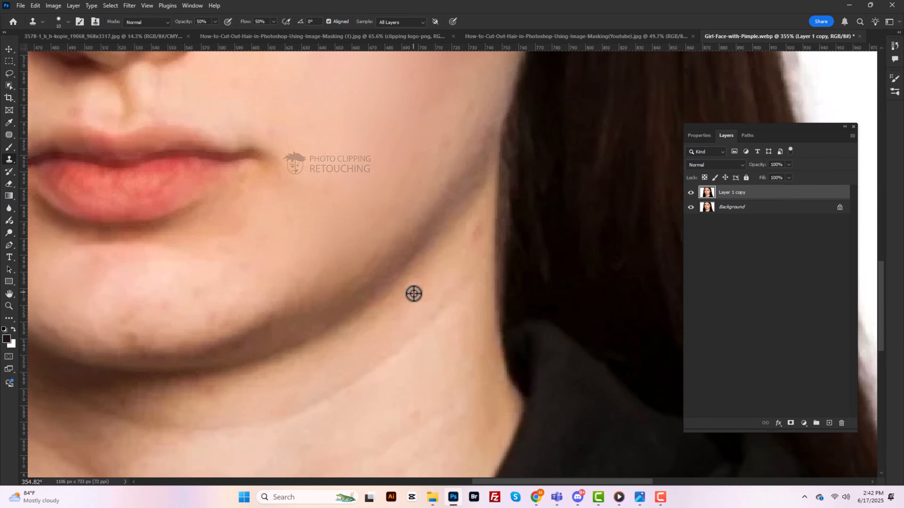
scroll(415, 315, up, 1)
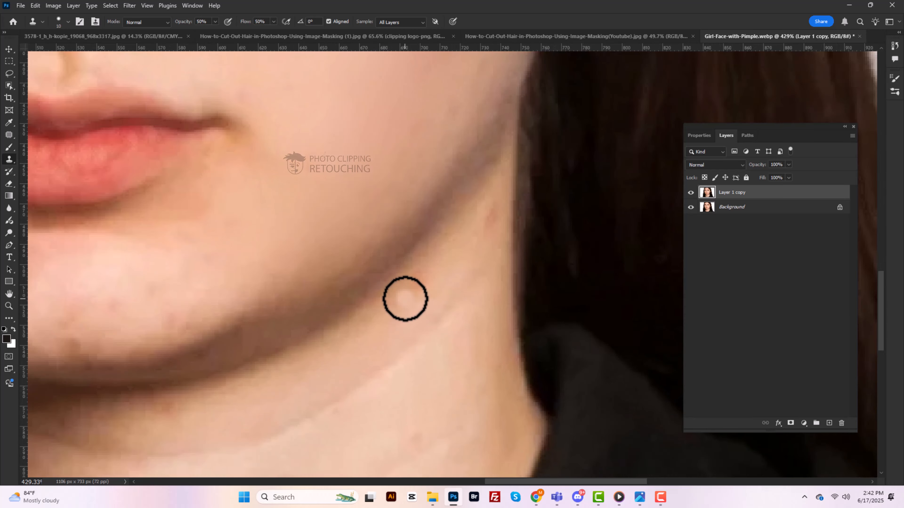
mouse_move(450, 305)
mouse_down()
mouse_move(401, 329)
mouse_move(413, 359)
mouse_up()
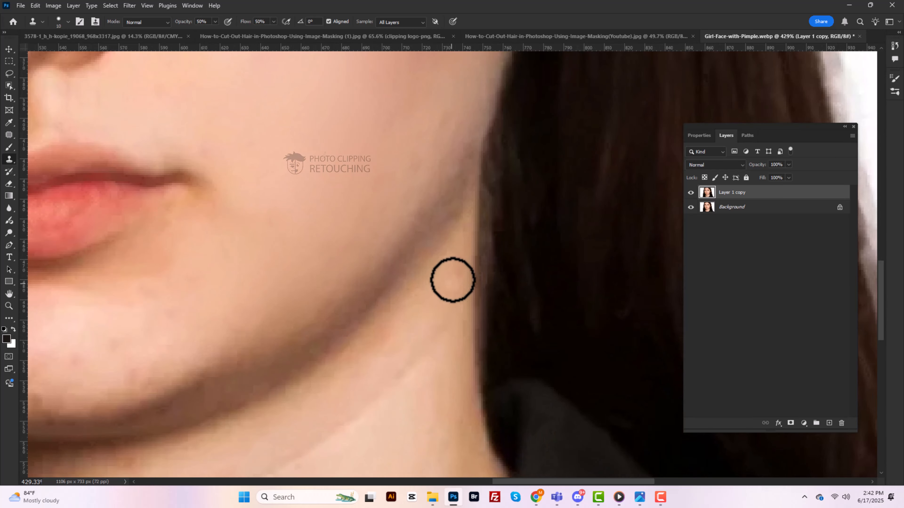
scroll(422, 373, down, 1)
Step: Clean up the remaining small blemishes across the chin by cloning nearby smooth skin
drag(394, 459, 464, 260)
drag(398, 319, 531, 341)
drag(342, 158, 351, 276)
scroll(329, 244, up, 2)
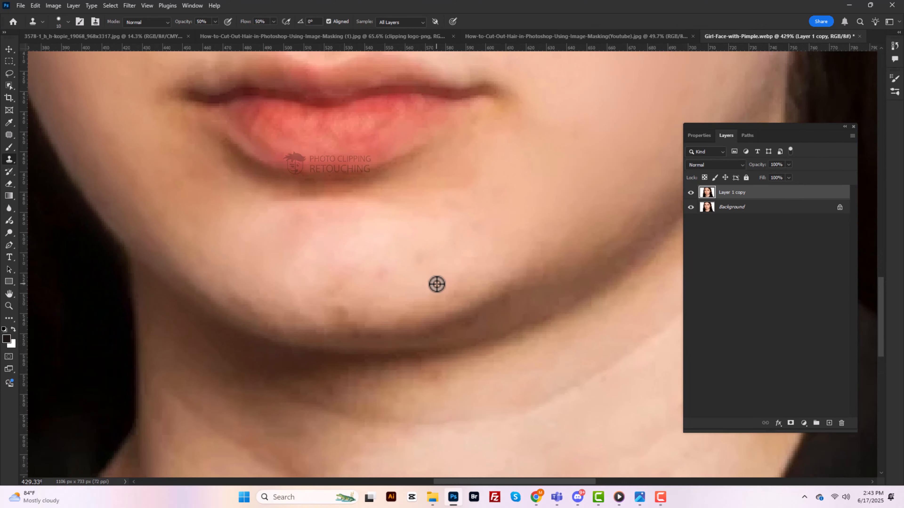
scroll(504, 347, down, 1)
scroll(494, 305, up, 1)
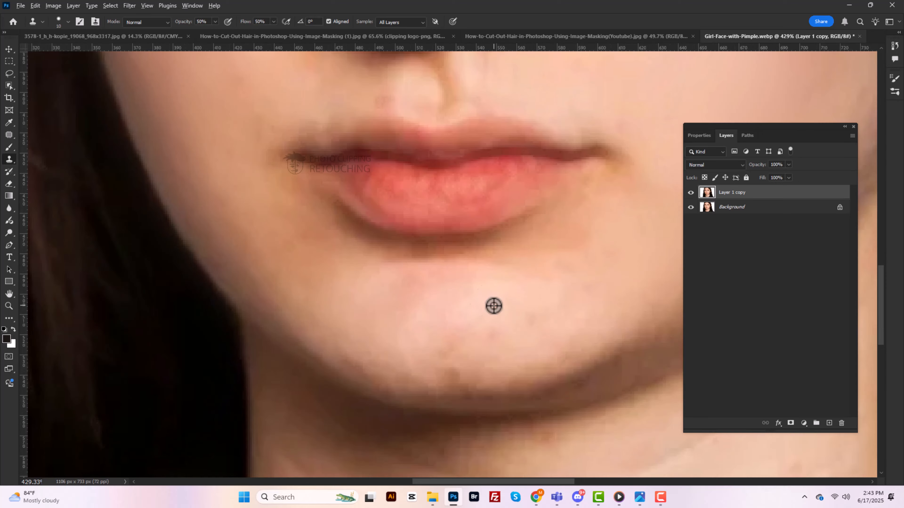
drag(499, 340, 517, 370)
scroll(500, 340, down, 4)
scroll(401, 283, up, 5)
Step: Clone smooth skin over the discoloured cheek area beside the nostril
mouse_move(440, 269)
mouse_down()
mouse_move(413, 319)
mouse_move(382, 317)
mouse_up()
drag(292, 254, 288, 308)
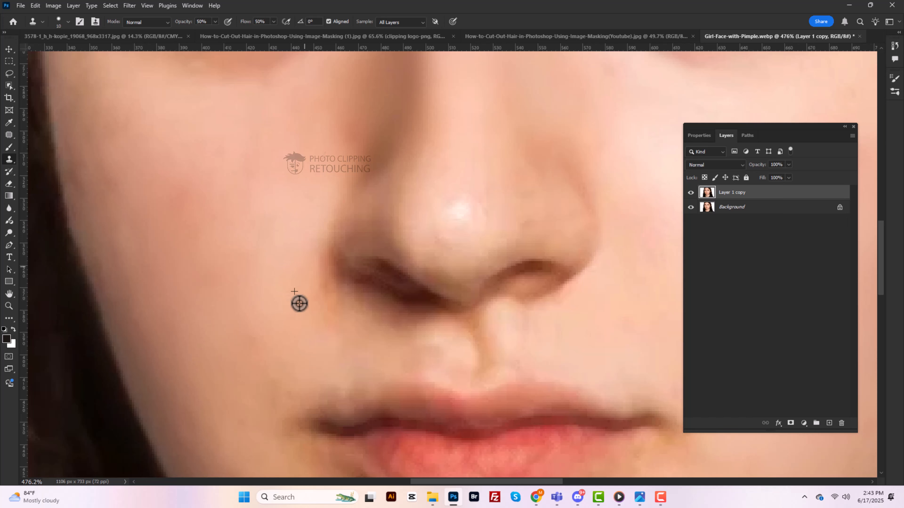
scroll(315, 335, down, 5)
Step: With a 25 px Clone Stamp brush, even out the inner cheek between the eye and the side of the nose
scroll(314, 338, up, 1)
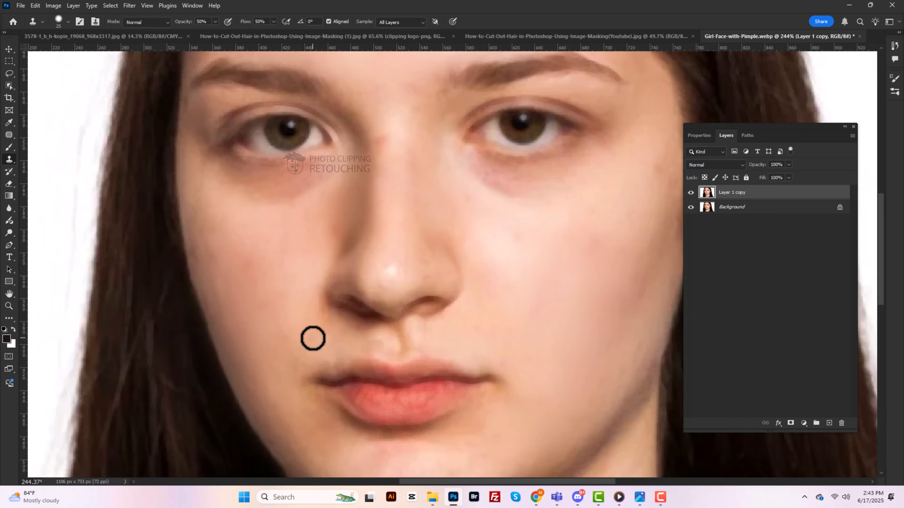
scroll(313, 339, up, 3)
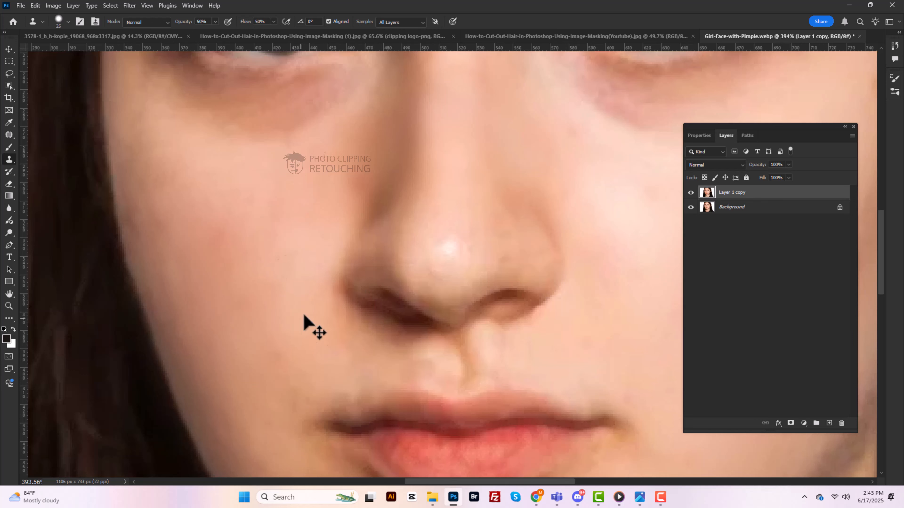
scroll(321, 303, down, 4)
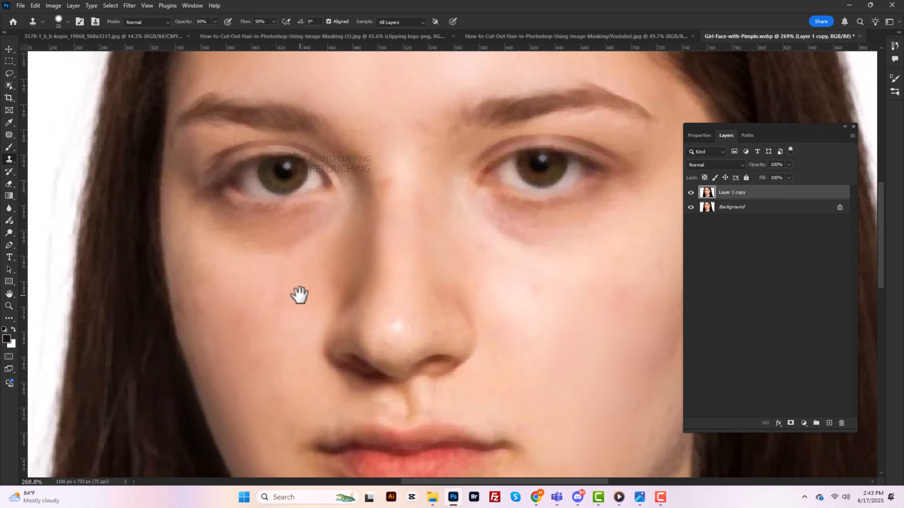
scroll(296, 298, up, 3)
scroll(301, 320, down, 4)
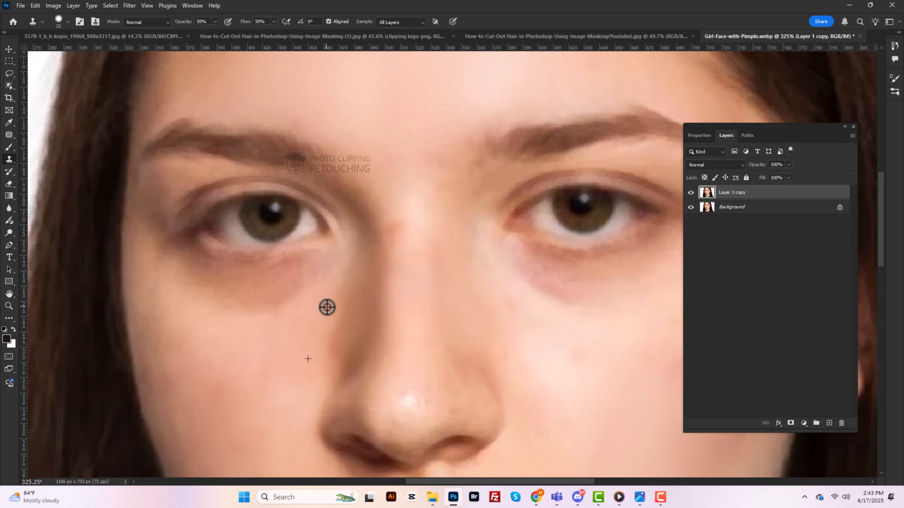
scroll(302, 374, up, 2)
scroll(313, 376, down, 3)
scroll(319, 363, up, 3)
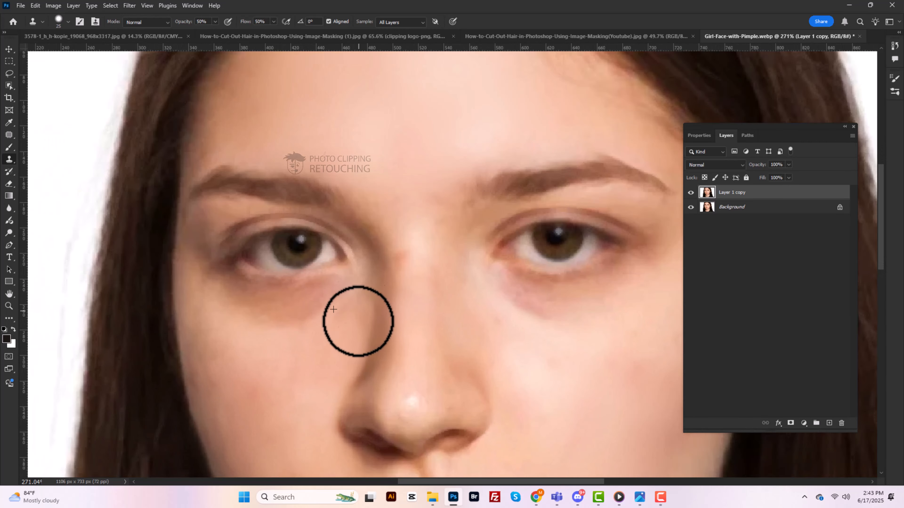
scroll(319, 368, down, 3)
scroll(327, 307, up, 4)
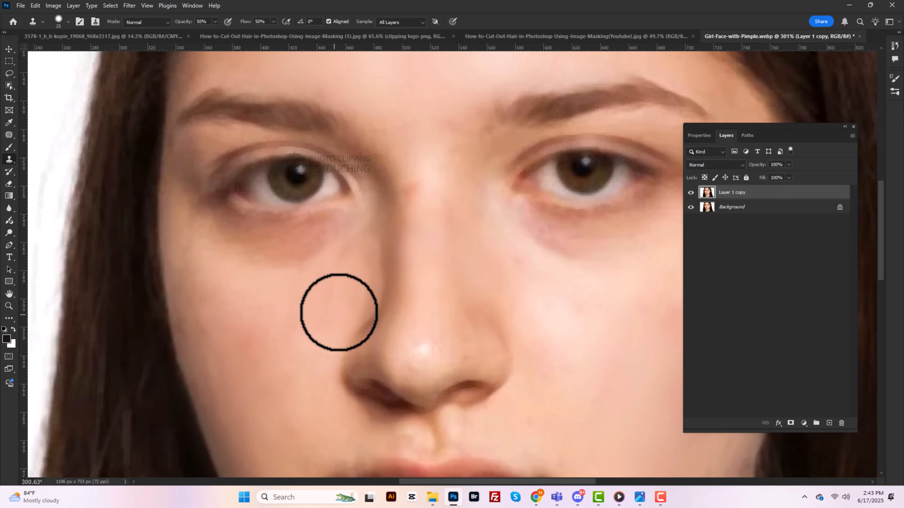
Step: Reduce the Clone Stamp brush to 15 px and refine the shading where the cheek meets the nostril
key(bracketleft)
key(bracketleft)
key(bracketleft)
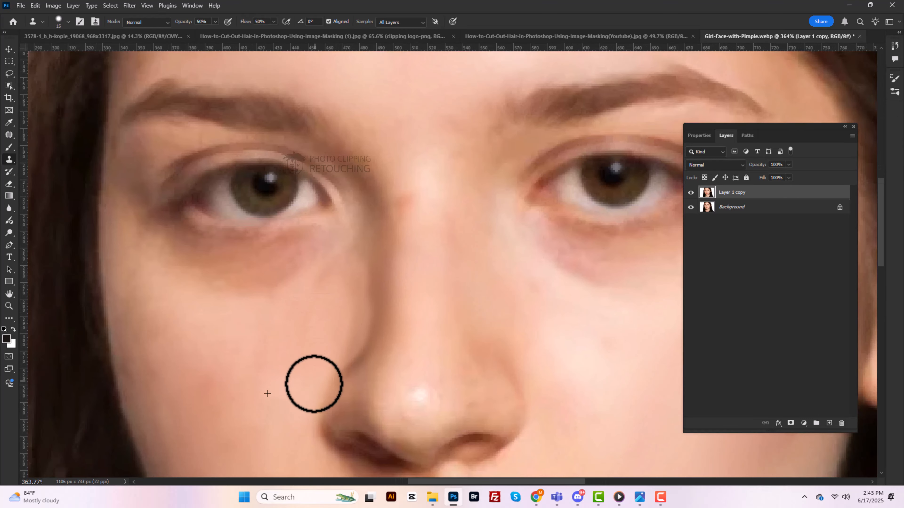
drag(314, 384, 302, 406)
drag(338, 376, 350, 332)
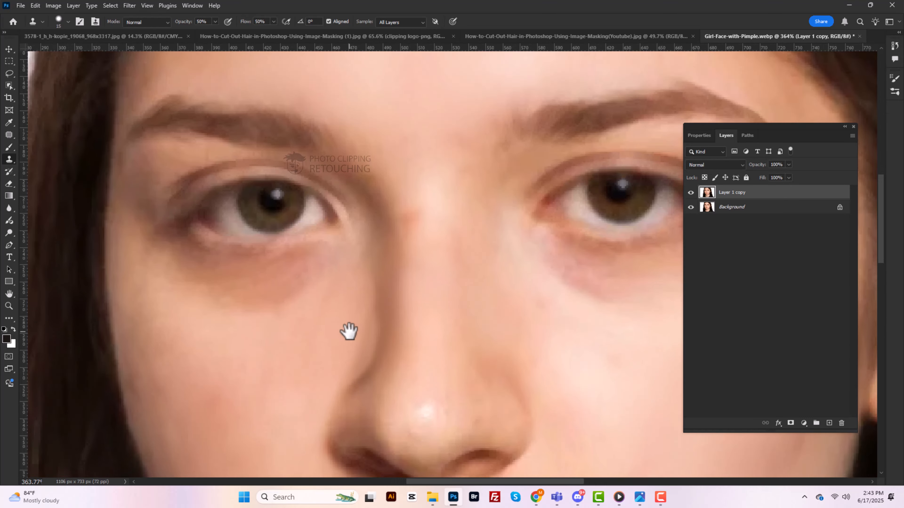
scroll(343, 359, down, 5)
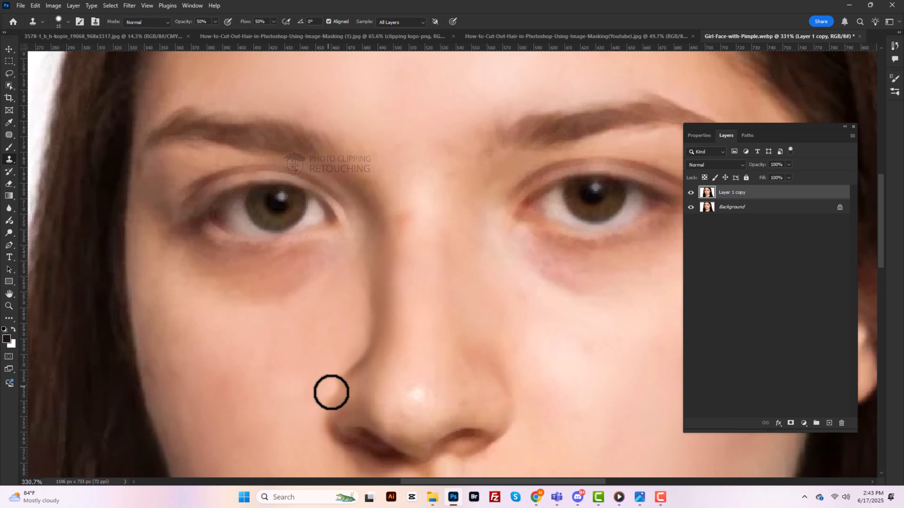
scroll(335, 326, up, 2)
scroll(328, 353, up, 3)
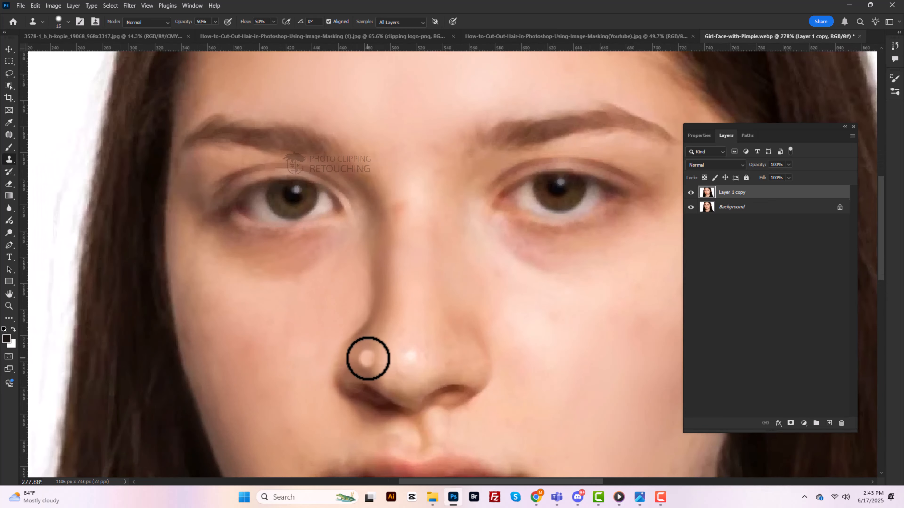
Step: Clone out the red patch at the top of the nose bridge and refine the adjoining inner cheek
scroll(367, 347, down, 3)
drag(393, 280, 391, 307)
scroll(386, 304, up, 3)
scroll(395, 320, up, 1)
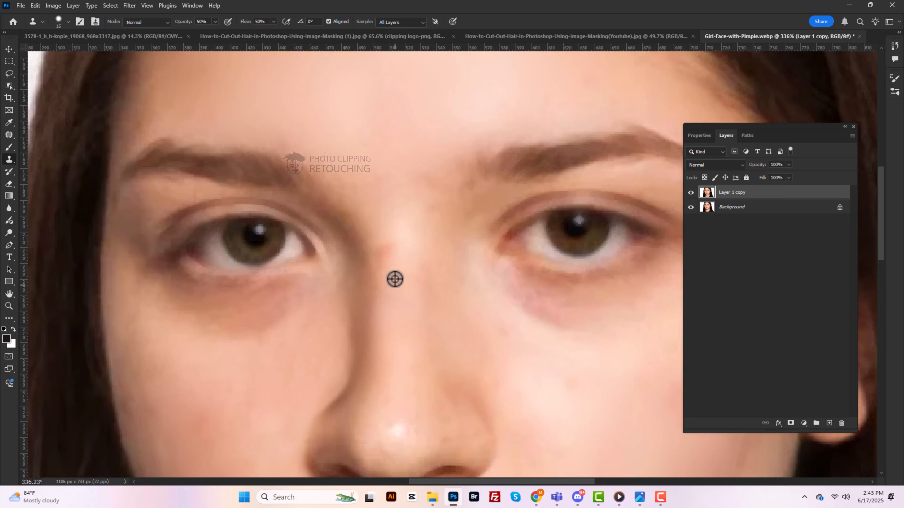
drag(369, 343, 394, 321)
scroll(358, 317, up, 1)
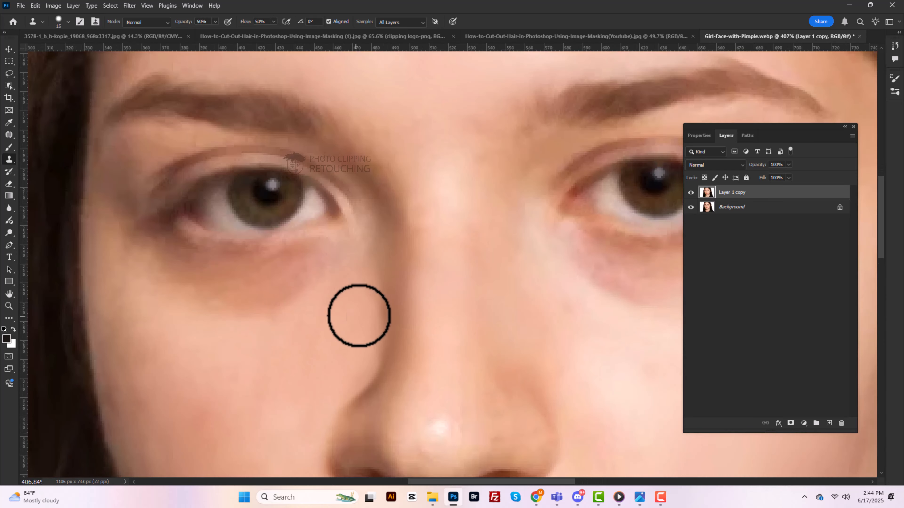
scroll(336, 353, down, 3)
scroll(341, 316, up, 3)
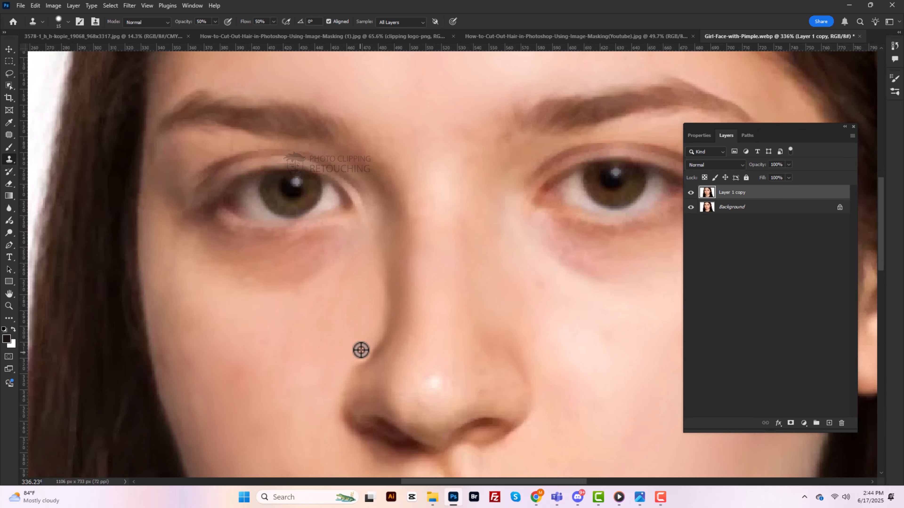
Step: Sample clean skin and clone out the small reddish mark on the cheek below the eye with the 15 px brush
scroll(360, 350, down, 2)
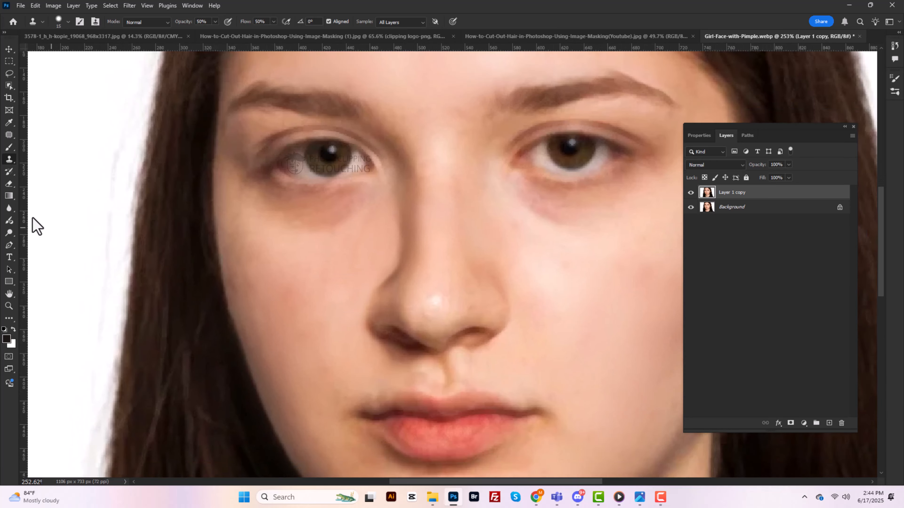
scroll(470, 210, down, 3)
scroll(519, 267, up, 4)
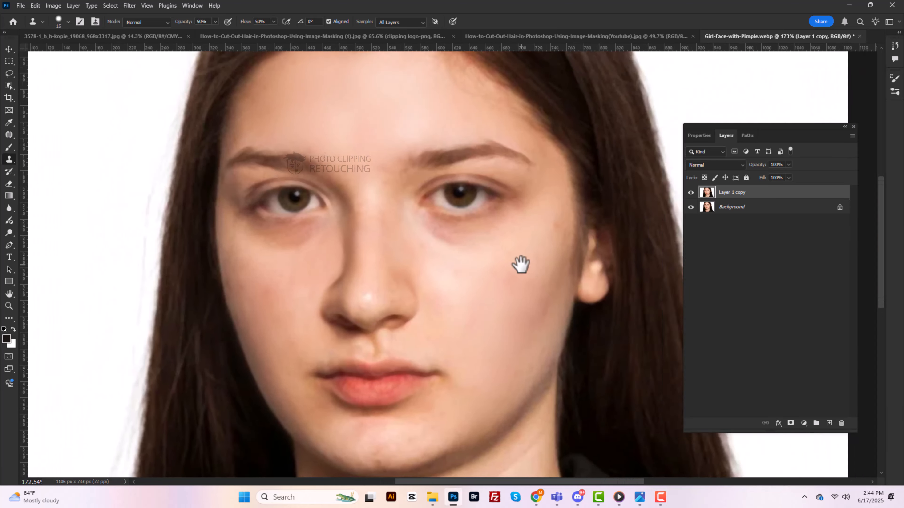
alt+click(539, 189)
key(h)
drag(546, 281, 503, 201)
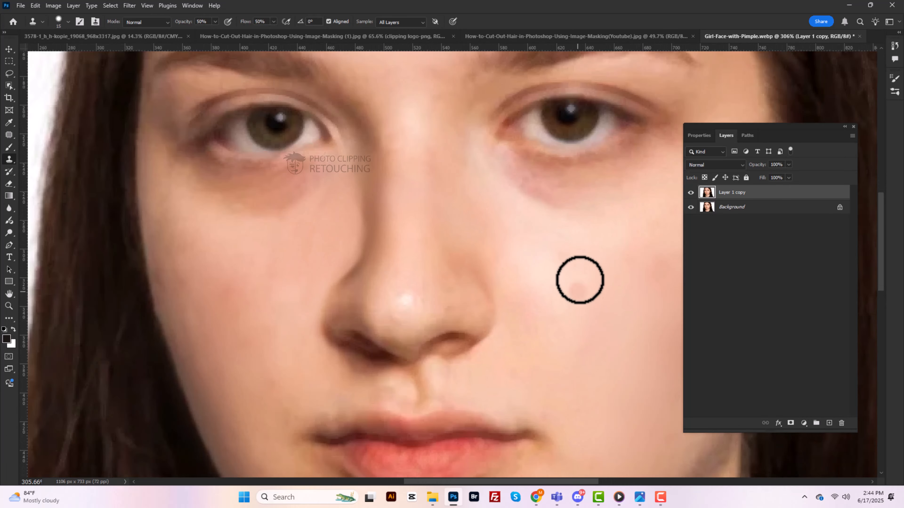
scroll(579, 281, up, 1)
mouse_move(579, 280)
mouse_down()
mouse_move(563, 257)
mouse_move(585, 267)
mouse_up()
scroll(580, 295, down, 6)
scroll(559, 308, down, 3)
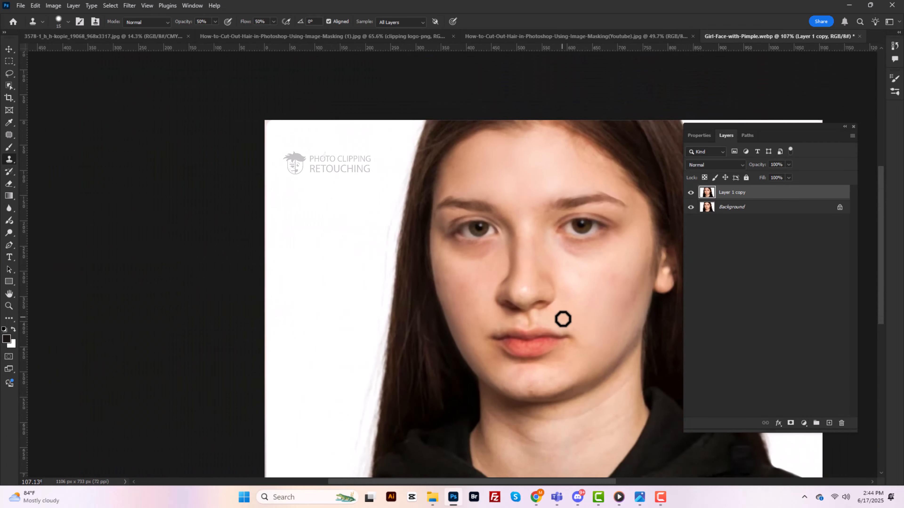
Step: Reduce the Clone Stamp brush to 10 px and touch up the remaining small imperfections on the face
drag(563, 319, 511, 333)
scroll(370, 224, up, 10)
key(bracketleft)
drag(394, 194, 409, 210)
scroll(445, 265, down, 6)
drag(427, 263, 357, 275)
drag(599, 223, 480, 151)
scroll(480, 151, down, 2)
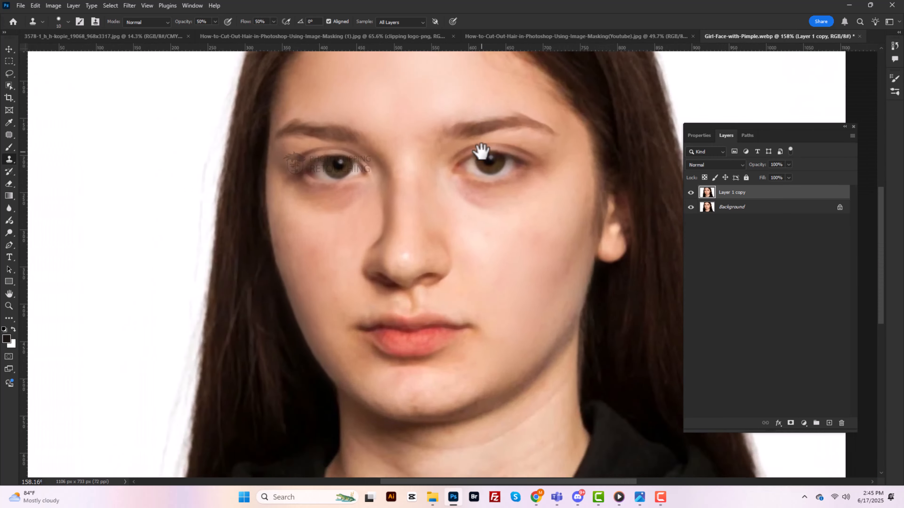
Step: Clone smooth skin over the uneven patch in the middle of the neck below the chin
drag(461, 377, 469, 197)
scroll(469, 198, up, 2)
scroll(536, 322, up, 2)
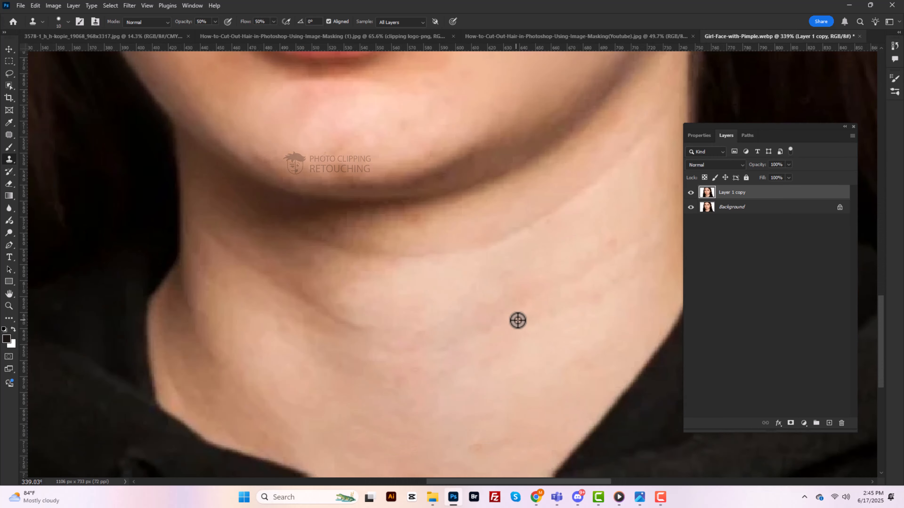
drag(519, 319, 481, 340)
Step: Sample the skin under the nostril and clone it across the upper lip area just below the nose
scroll(480, 340, down, 3)
mouse_move(370, 71)
mouse_down()
mouse_move(475, 311)
mouse_move(514, 300)
mouse_up()
scroll(440, 323, up, 5)
alt+click(436, 320)
drag(454, 314, 476, 312)
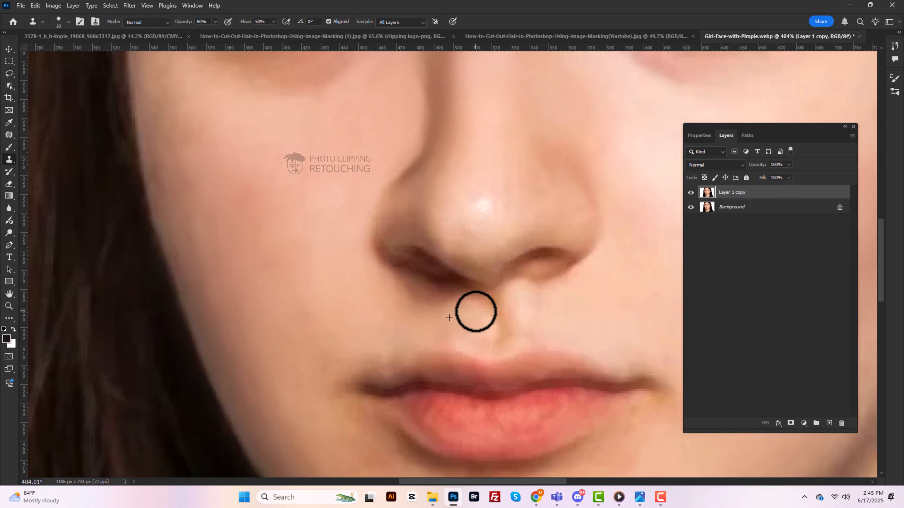
Step: Examine the retouched face and neck at several magnifications for remaining blemishes or uneven skin tone
scroll(476, 311, down, 3)
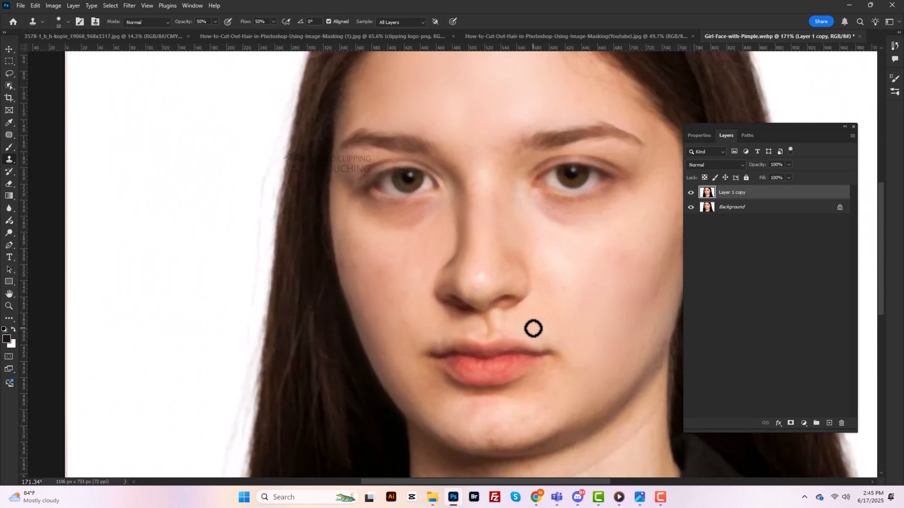
scroll(505, 322, down, 2)
scroll(432, 290, down, 3)
drag(438, 286, 440, 295)
scroll(585, 284, up, 4)
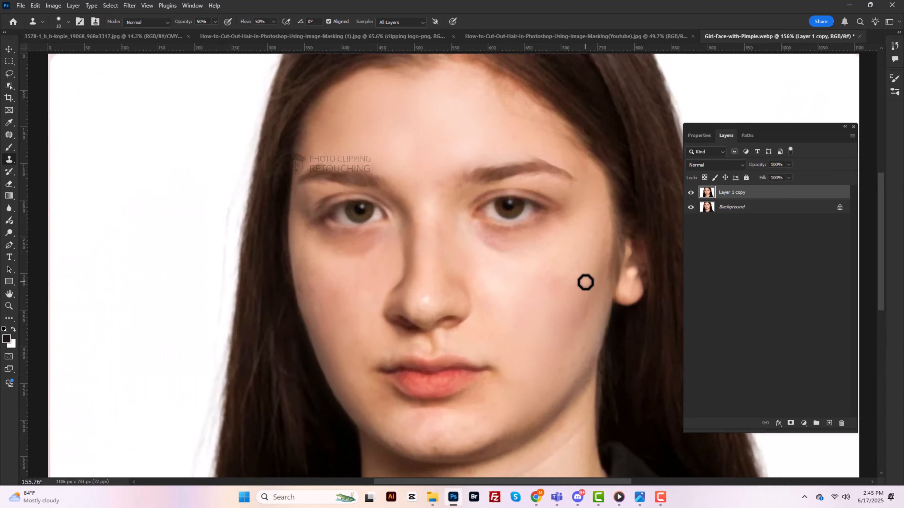
drag(575, 329, 551, 277)
scroll(540, 332, up, 1)
scroll(537, 329, down, 3)
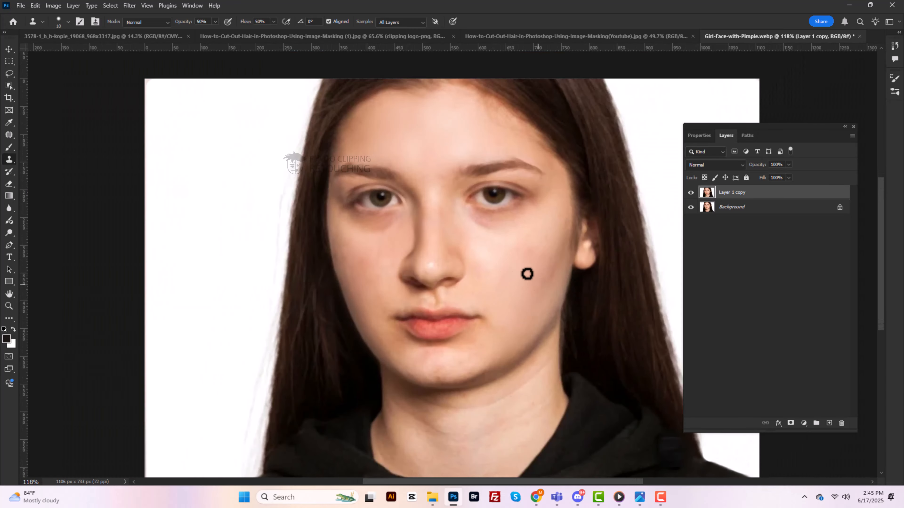
drag(516, 287, 519, 259)
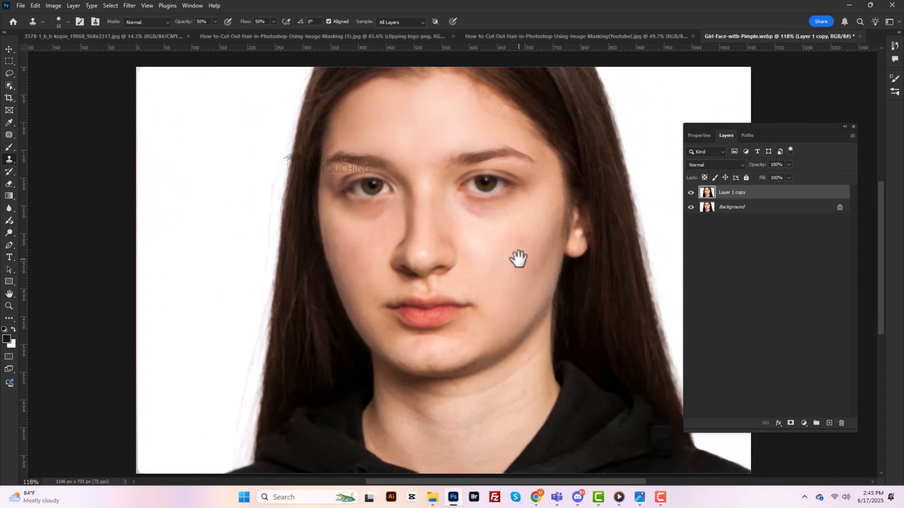